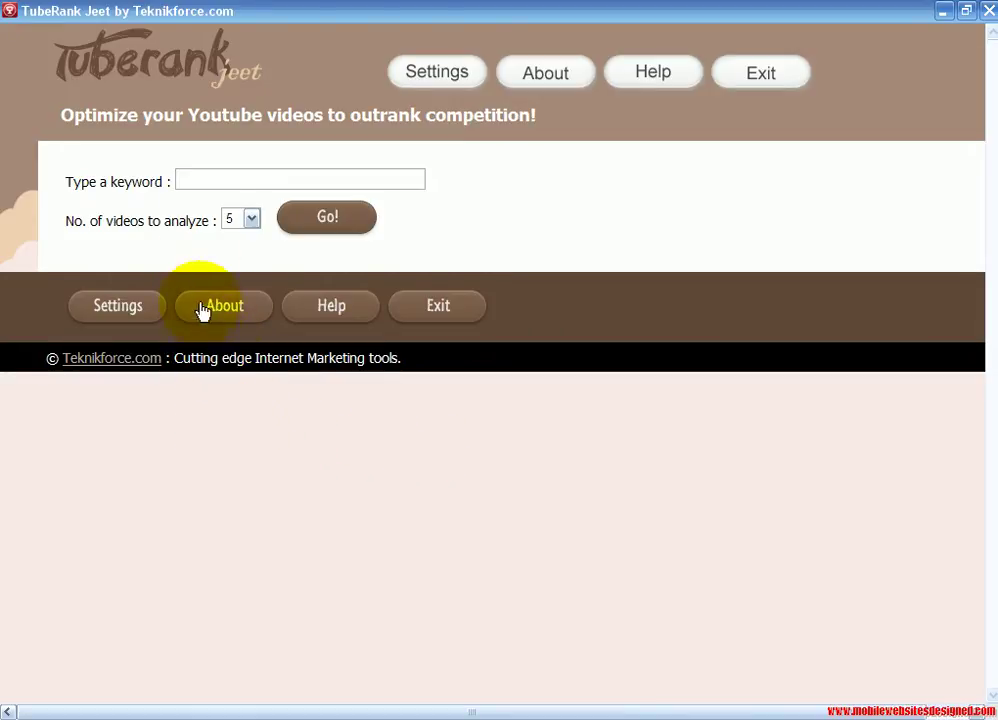
Step: Analyze the keyword 'word press templates' across 7 competing videos
left_click(213, 181)
type("word press templates")
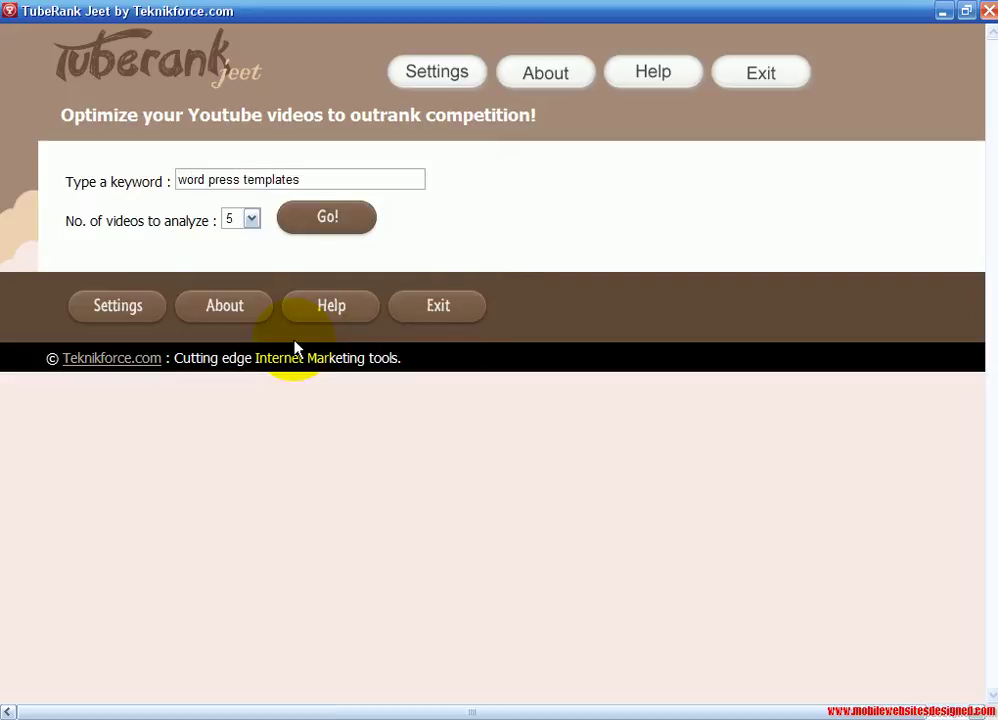
left_click(251, 221)
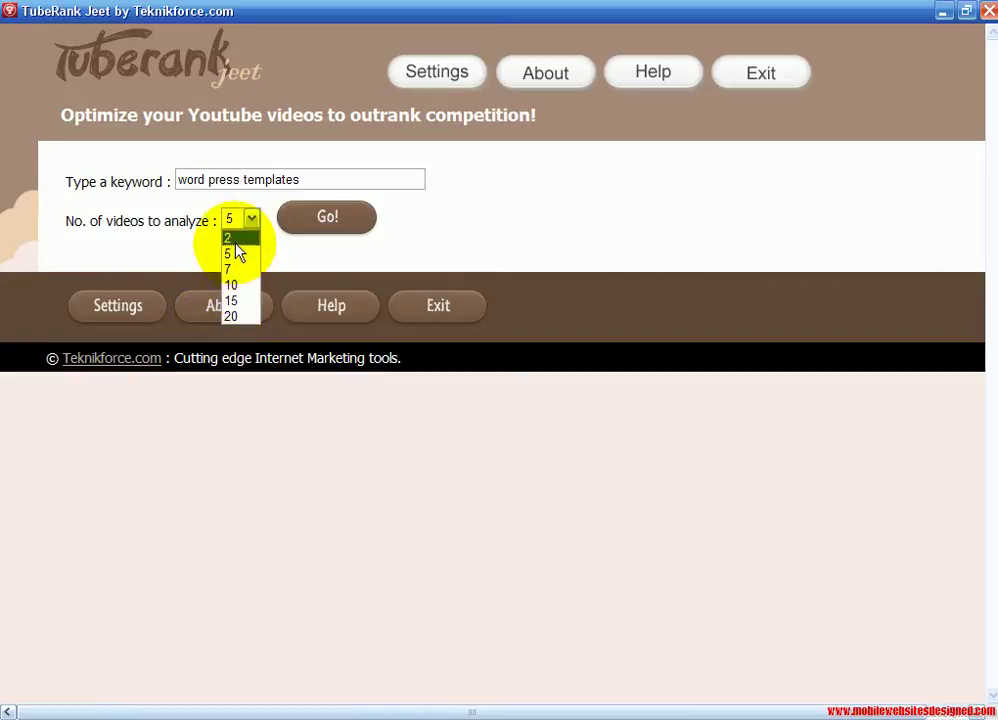
left_click(241, 270)
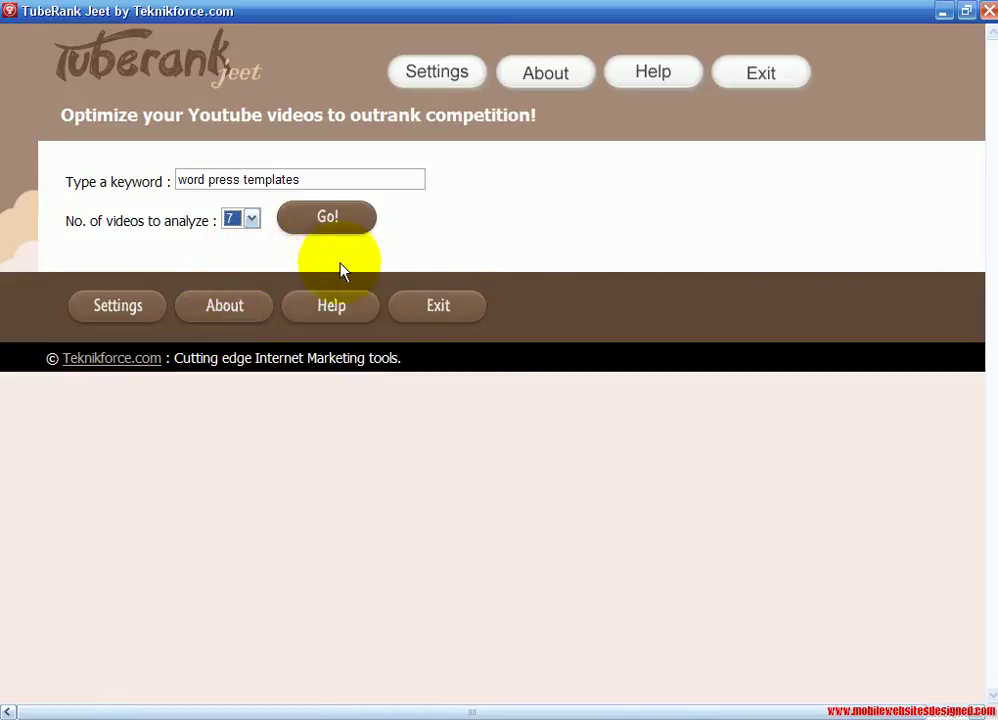
left_click(325, 227)
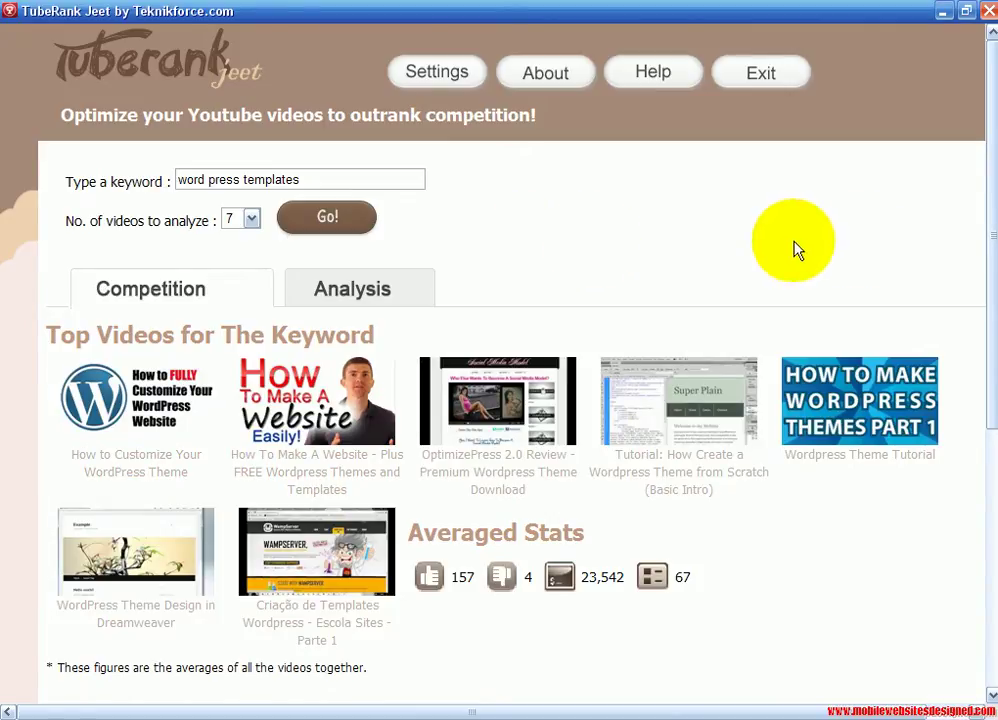
Step: Scroll the Competition results down to the 13% Ranking Difficulty and back up
left_click_drag(989, 283, 993, 505)
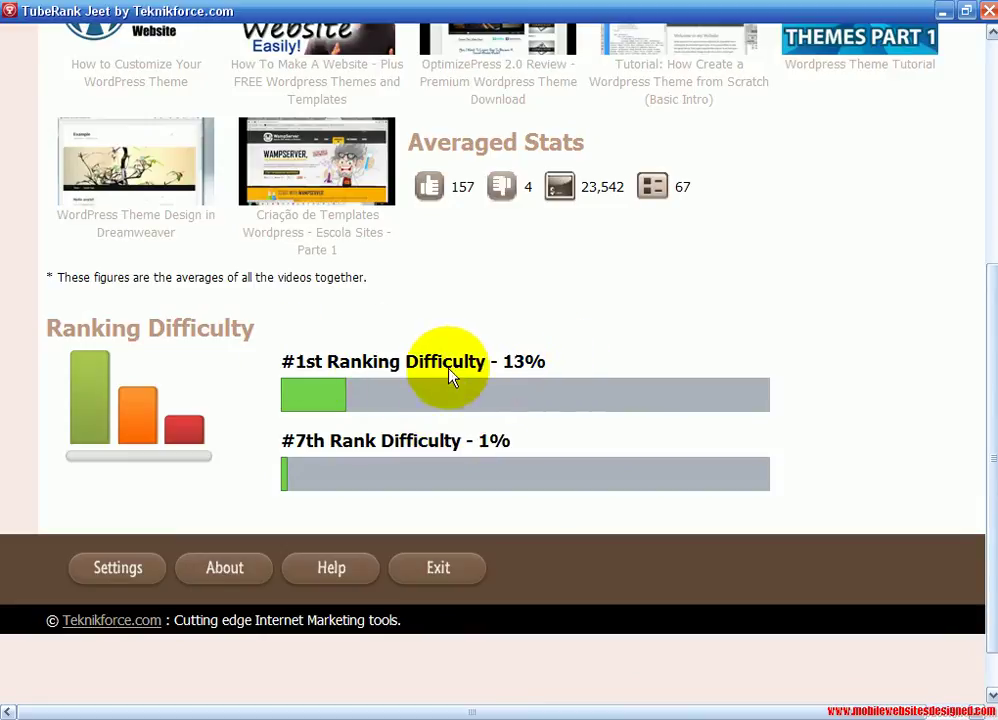
left_click_drag(994, 330, 982, 152)
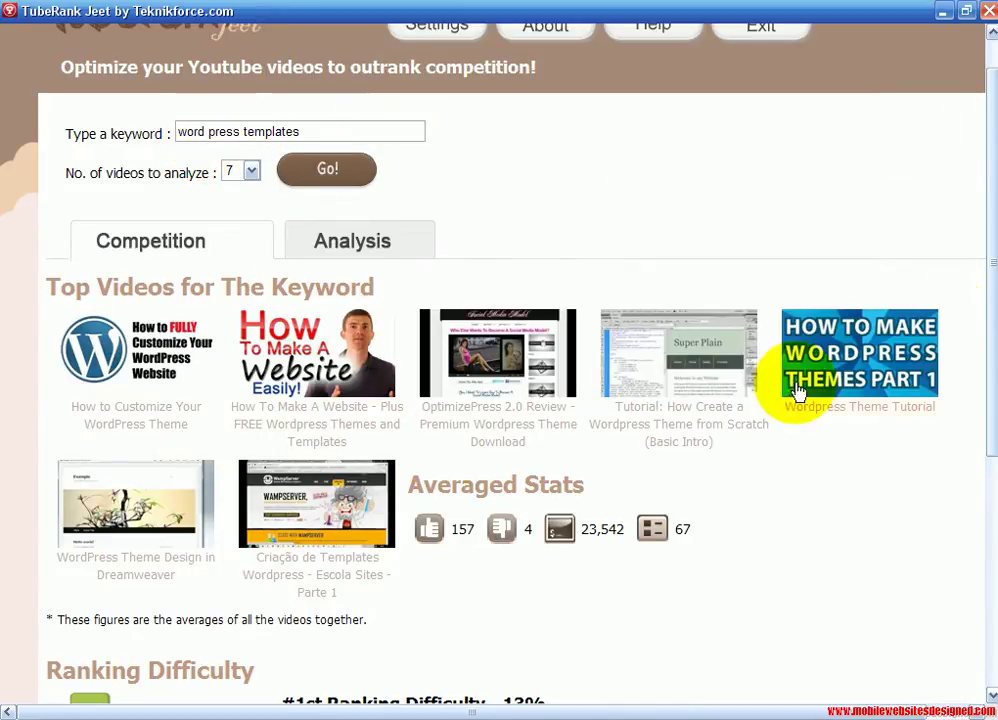
mouse_move(991, 297)
left_mouse_down()
mouse_move(991, 461)
mouse_move(991, 240)
left_mouse_up()
Step: Rerun the analysis as 'wordpress templates' and scroll to its 17% Ranking Difficulty
left_click(203, 180)
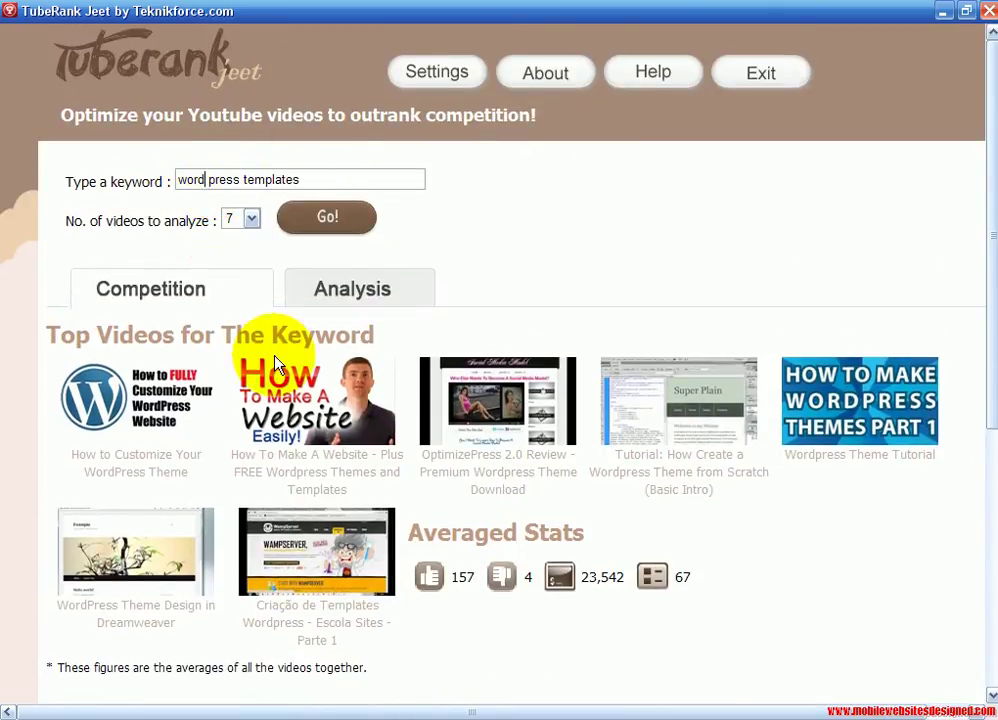
left_click(327, 218)
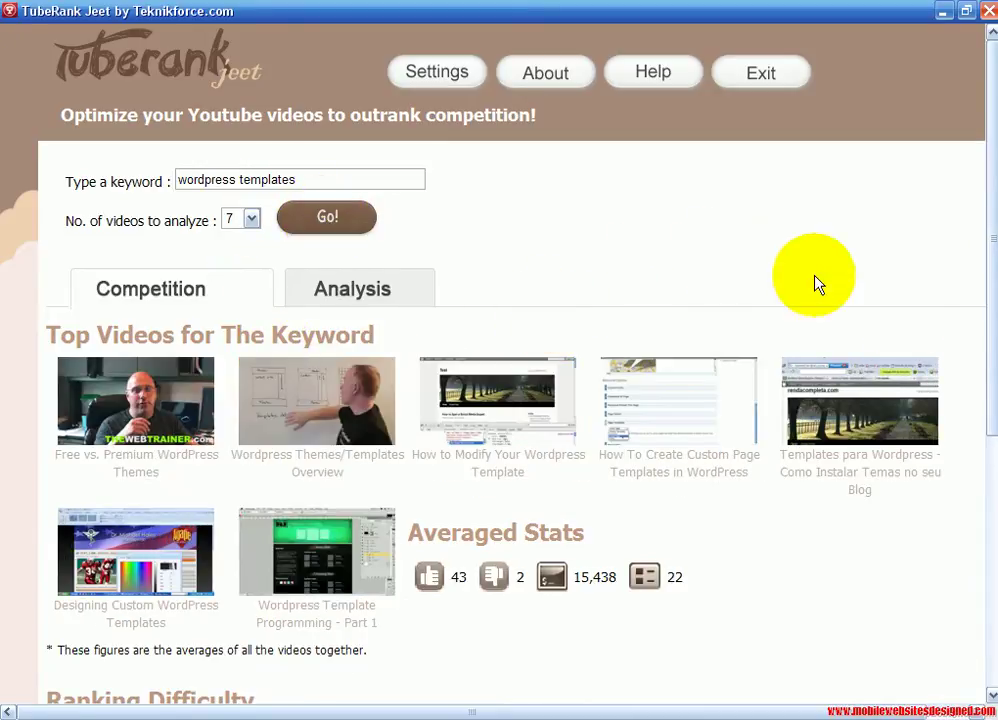
scroll(985, 290, "down", 3)
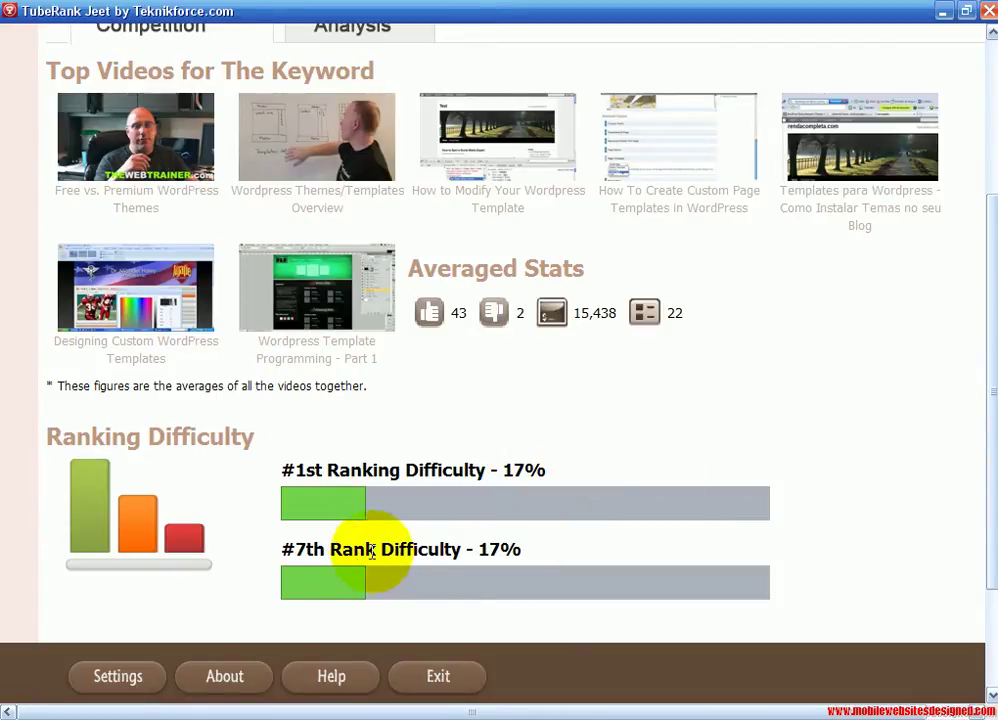
left_click_drag(991, 395, 991, 216)
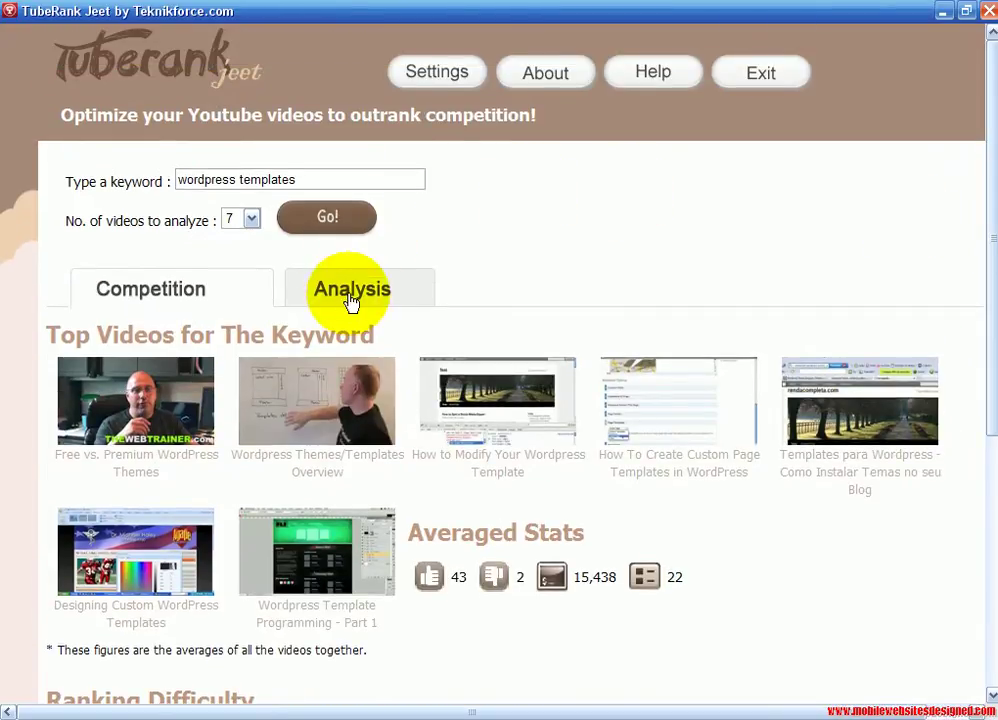
Step: Switch to the Analysis view and try the empty Title, Description and Tags fields
left_click(350, 295)
mouse_move(988, 158)
left_mouse_down()
mouse_move(991, 290)
mouse_move(991, 190)
left_mouse_up()
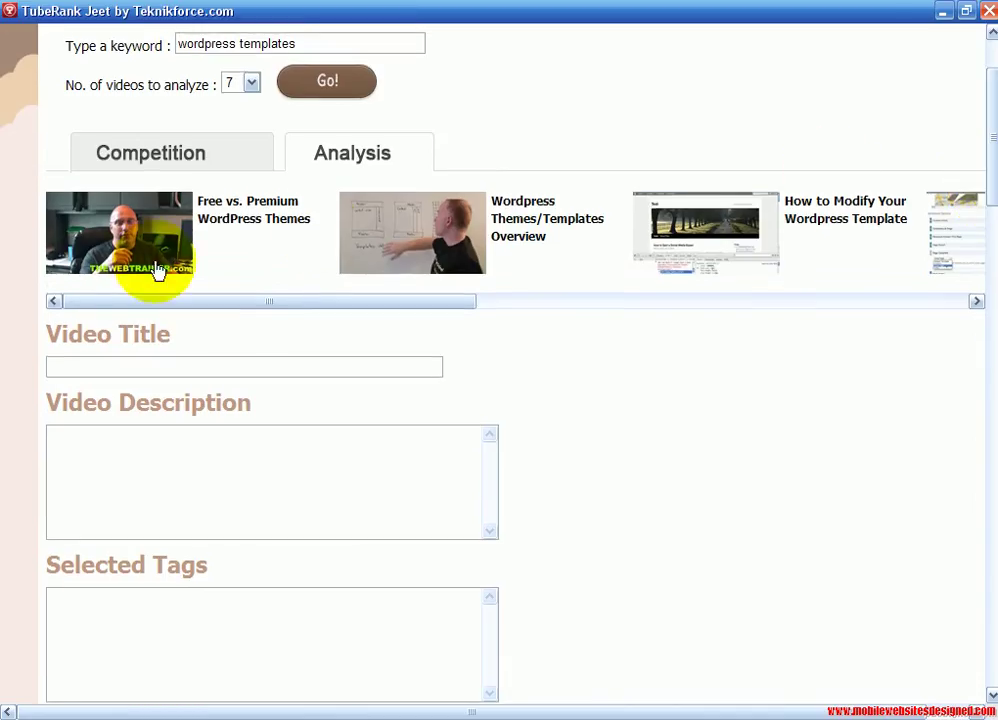
left_click(109, 370)
left_click(98, 463)
left_click(107, 617)
Step: Scroll through the high-competition and long-tail Suggested Tags lists
scroll(300, 470, "down", 2)
scroll(400, 421, "down", 4)
scroll(392, 423, "down", 6)
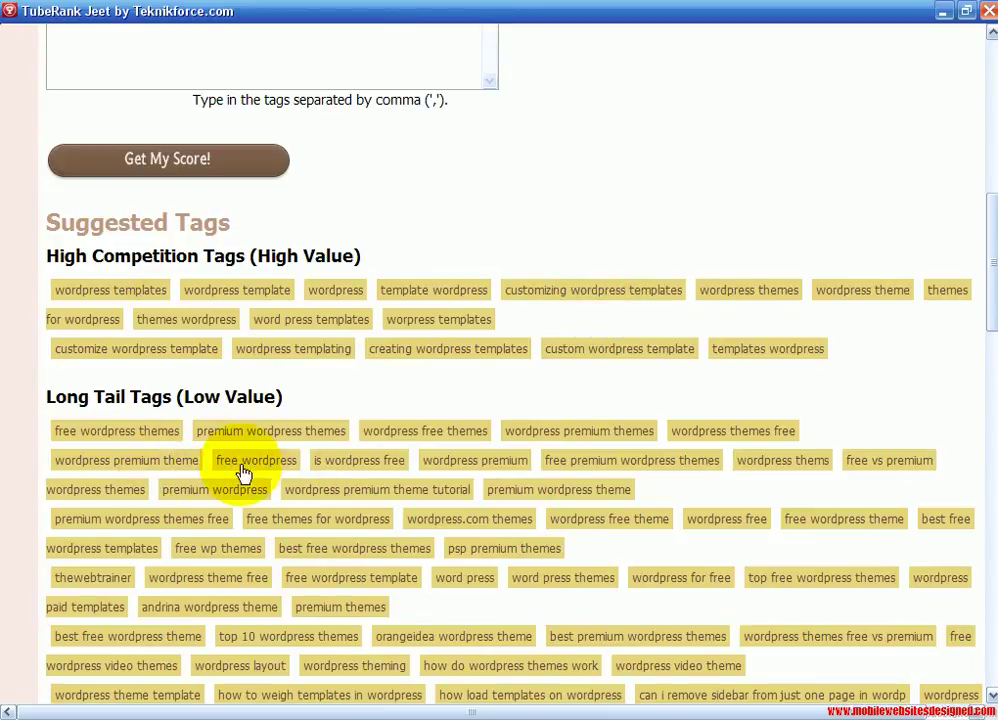
scroll(258, 461, "down", 8)
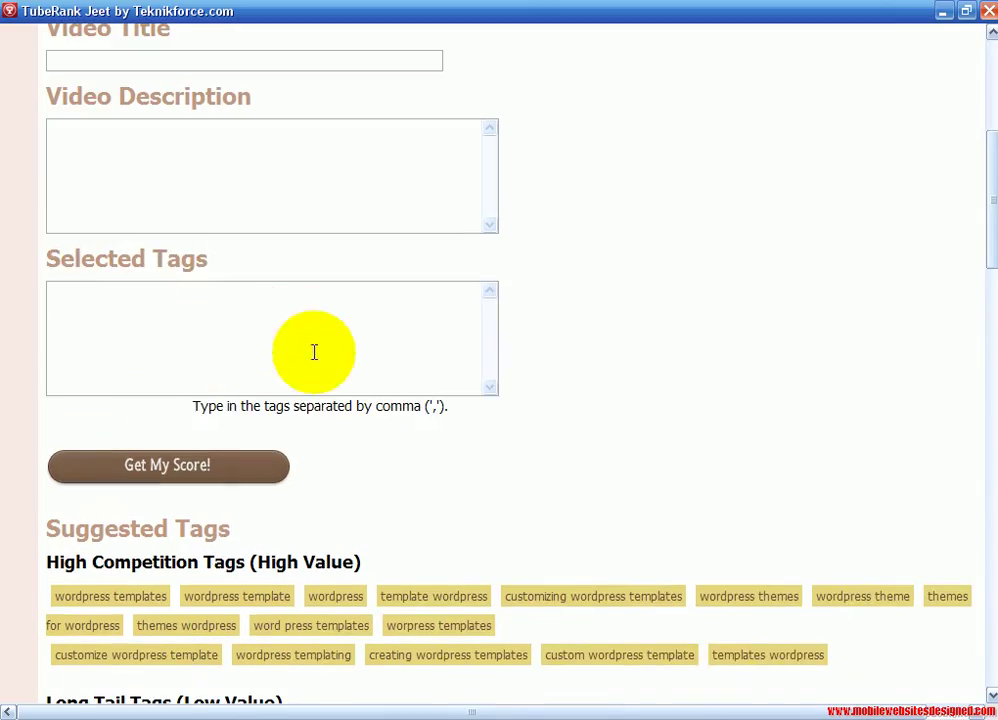
scroll(314, 350, "up", 2)
scroll(314, 357, "up", 2)
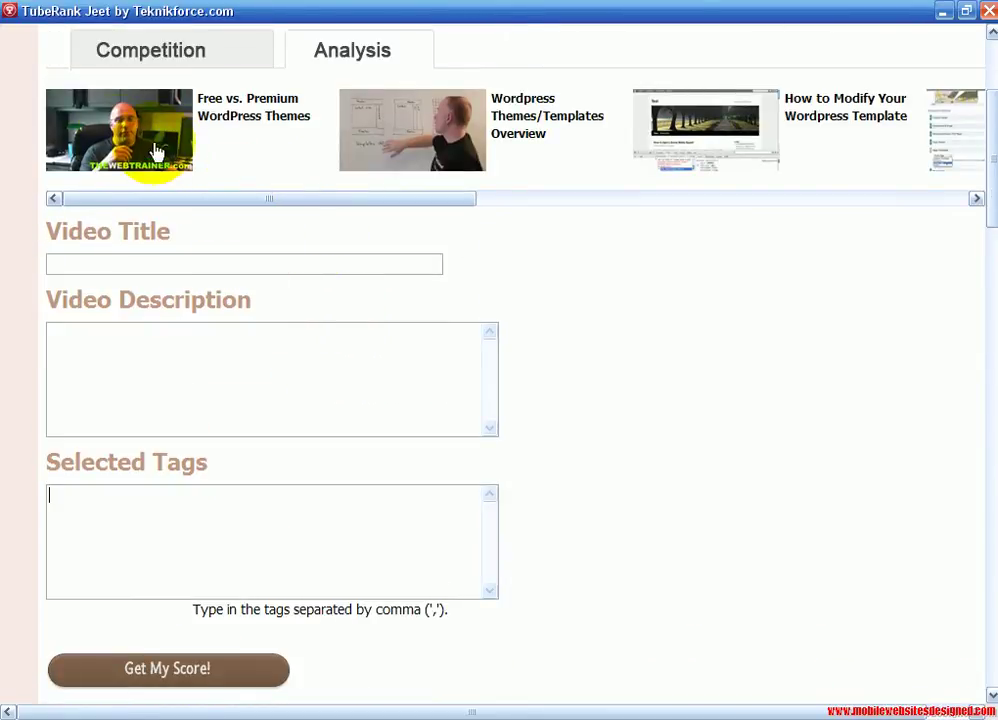
Step: Copy the Free vs. Premium WordPress Themes video's tags into Selected Tags (391/500 characters)
left_click(96, 142)
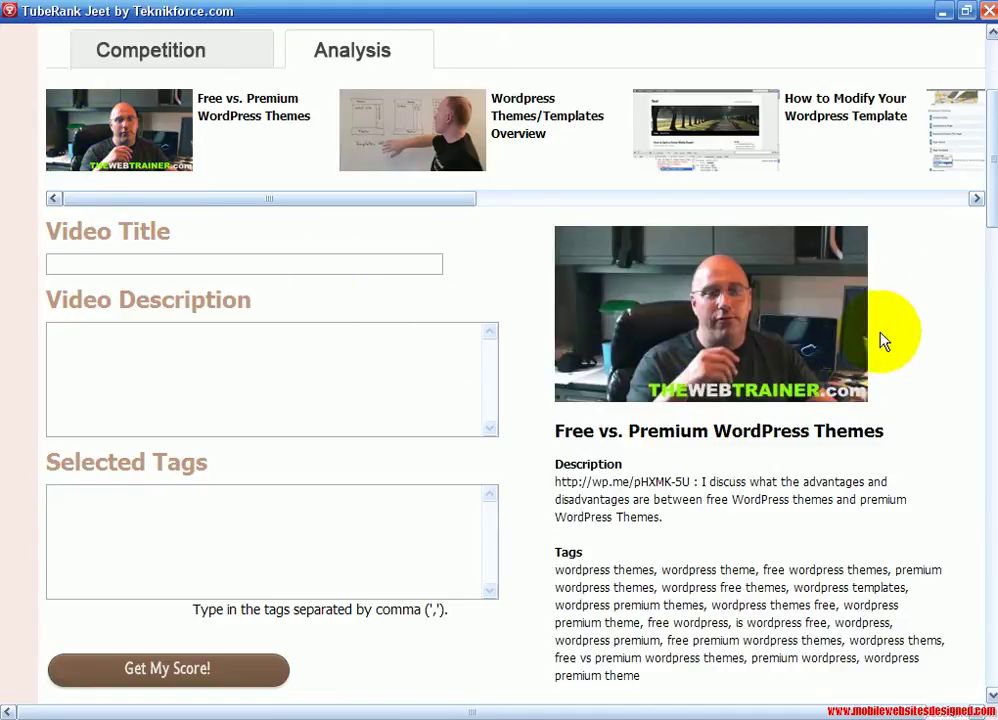
scroll(974, 240, "down", 3)
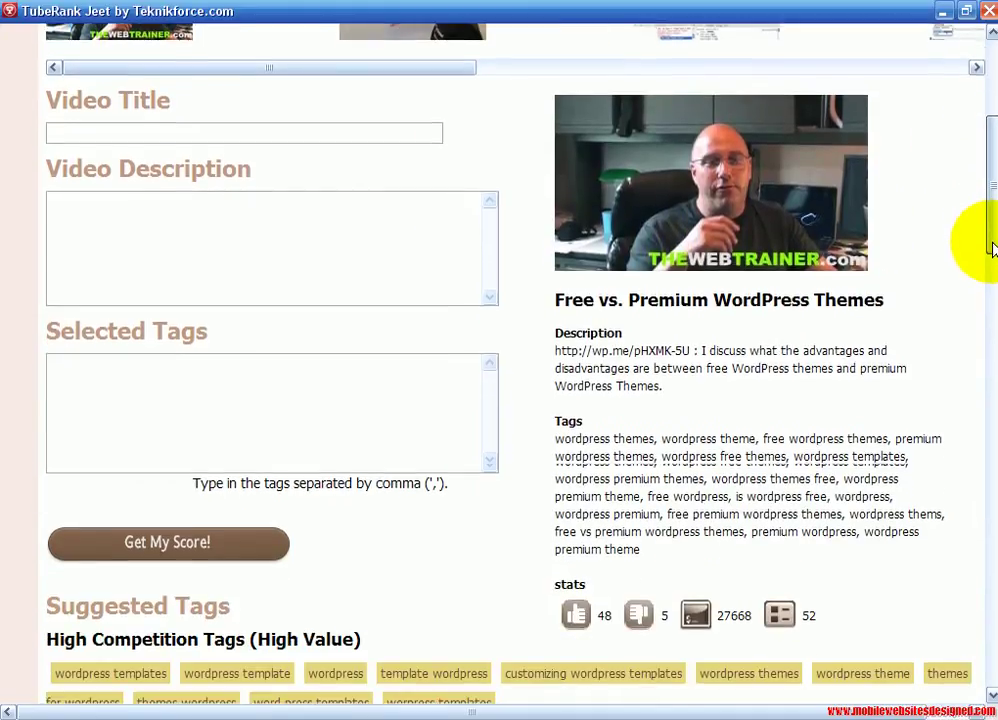
scroll(988, 255, "down", 2)
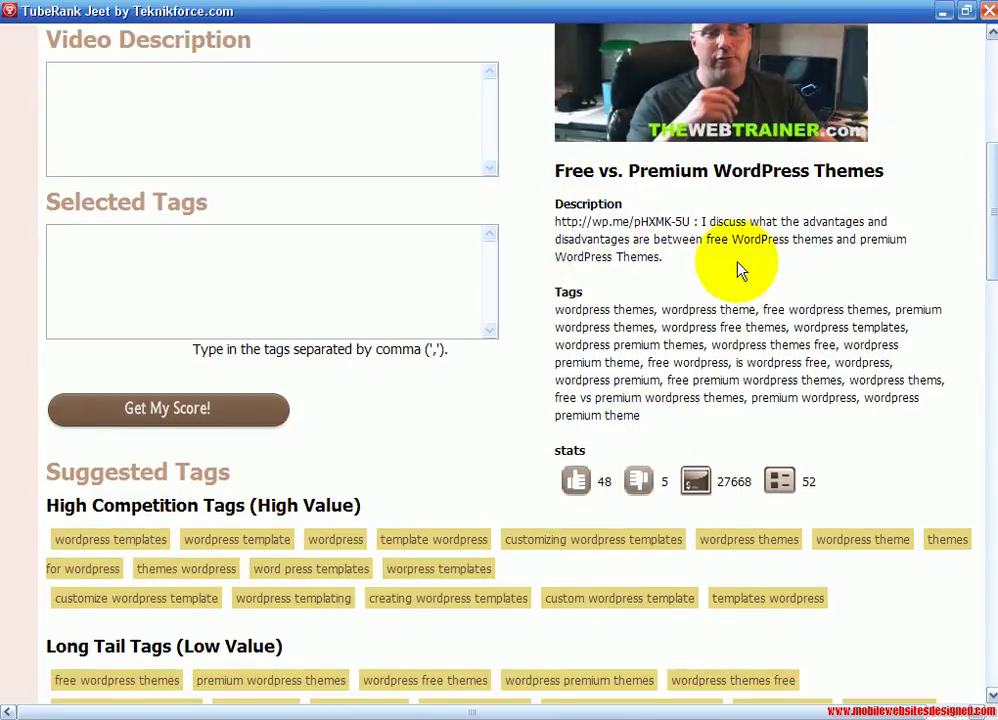
mouse_move(597, 398)
left_mouse_down()
mouse_move(630, 419)
mouse_move(548, 316)
mouse_move(562, 311)
left_mouse_up()
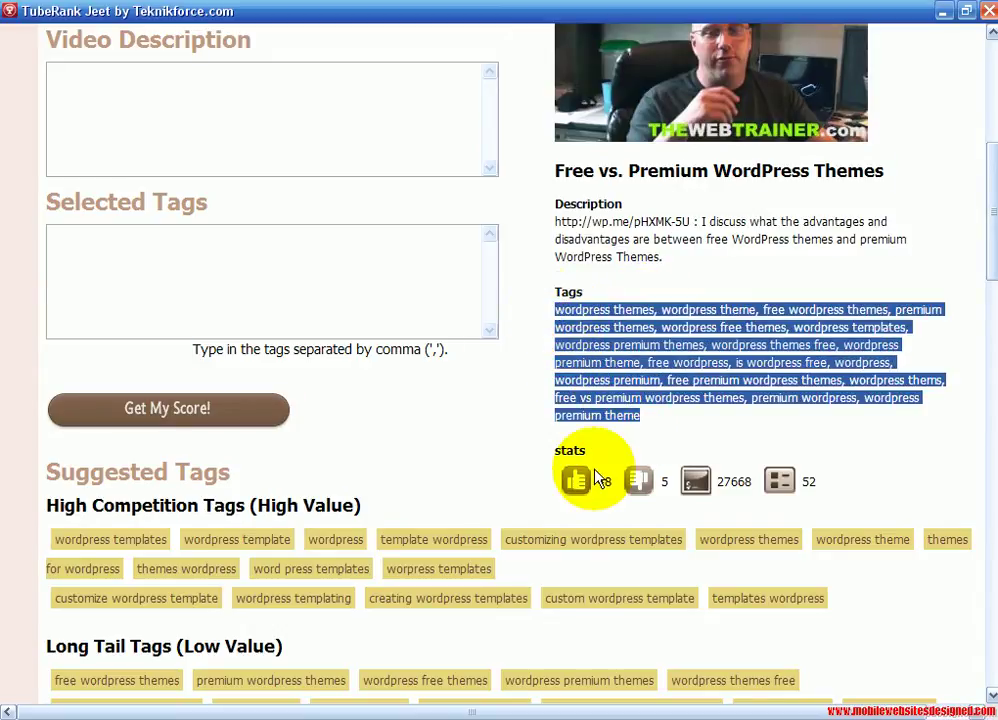
left_click(293, 279)
type("wordpress themes, wordpress theme, free wordpress themes, premium wordpress themes, wordpress free themes, wordpress templates, wordpress premium themes, wordpress themes free, wordpress premium theme, free wordpress, is wordpress free, wordpress, wordpress premium, free premium wordpress themes, wordpress thems, free vs premium wordpress themes, premium wordpress, wordpress premium theme")
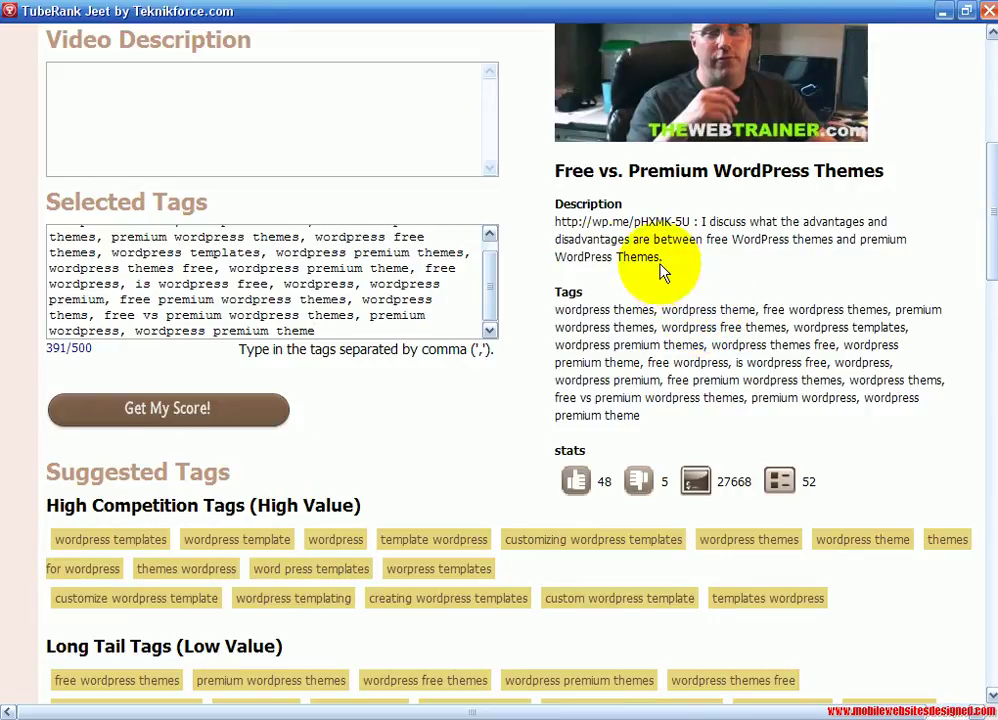
left_click(140, 100)
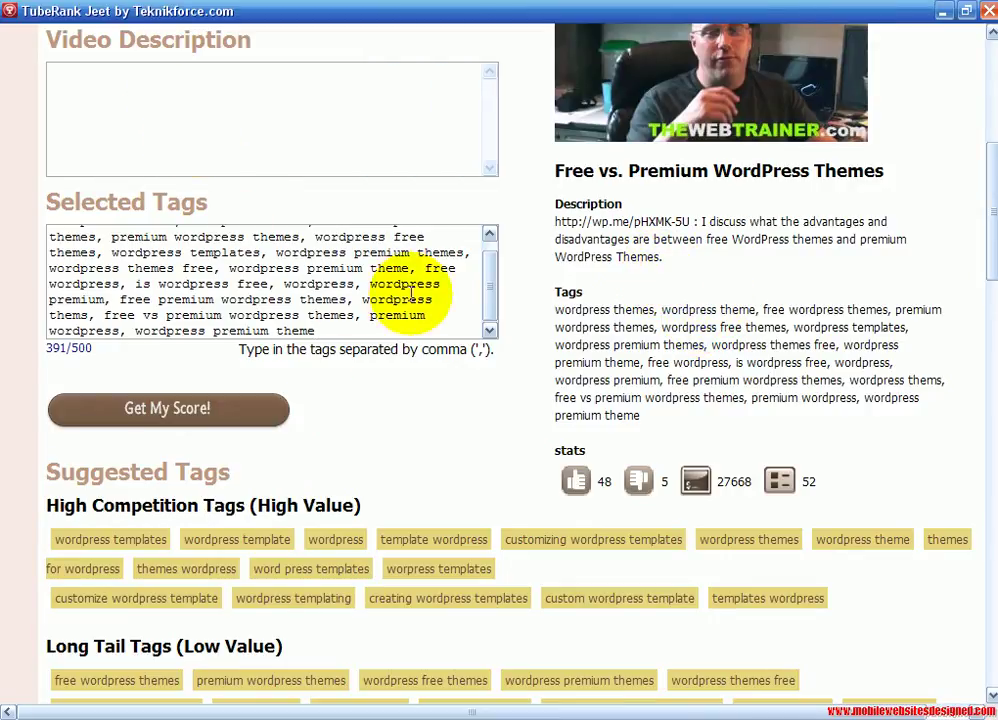
left_click_drag(490, 278, 487, 255)
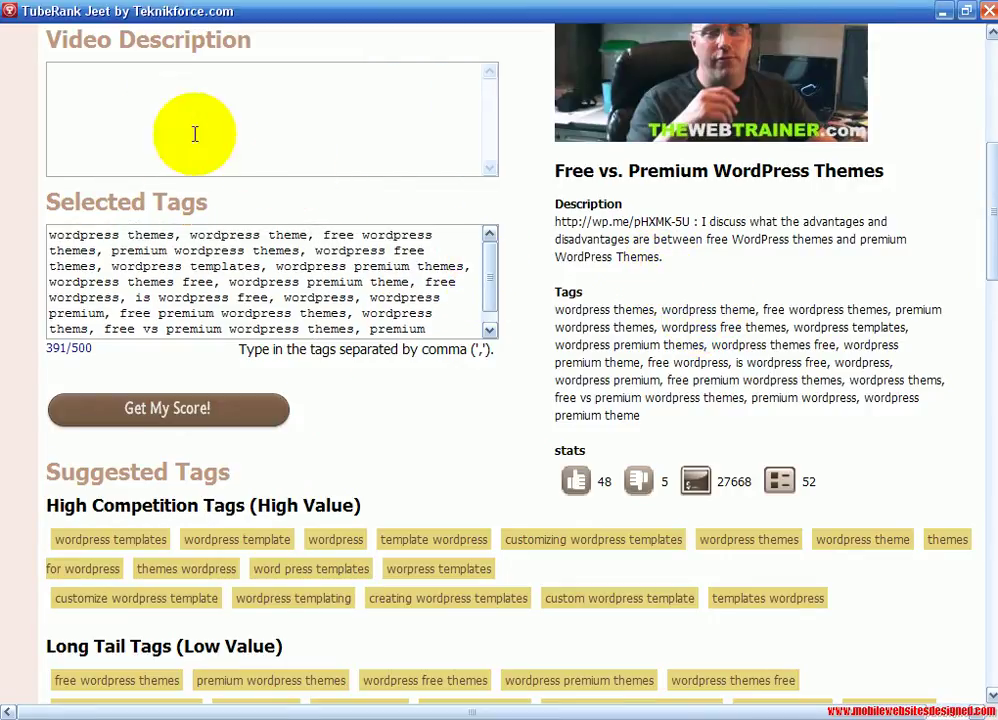
Step: Enter the title 'What are the best wordpress themes?' and a short description, scoring 36%
left_click(168, 102)
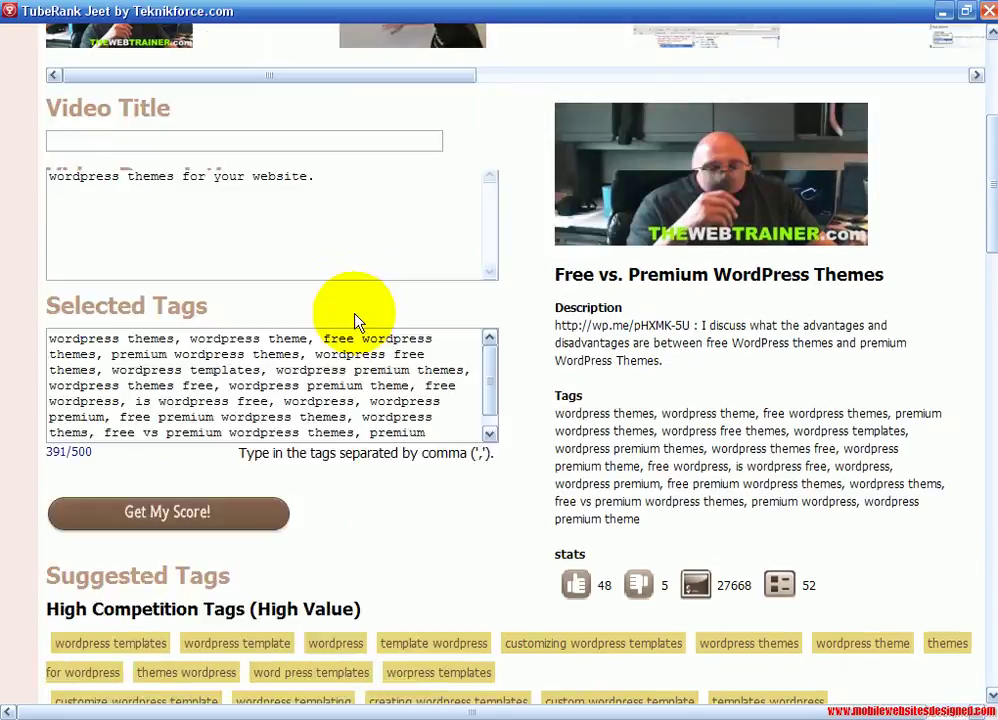
scroll(300, 280, "up", 4)
left_click(185, 208)
type("What are the best wordpress themes?")
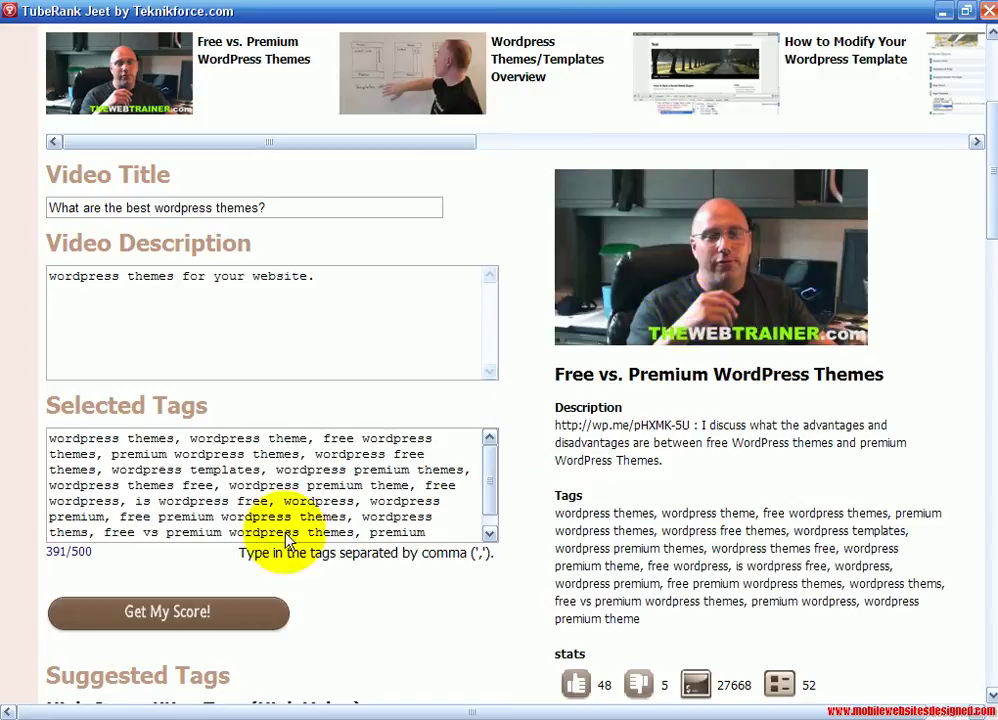
scroll(285, 575, "down", 1)
left_click(196, 530)
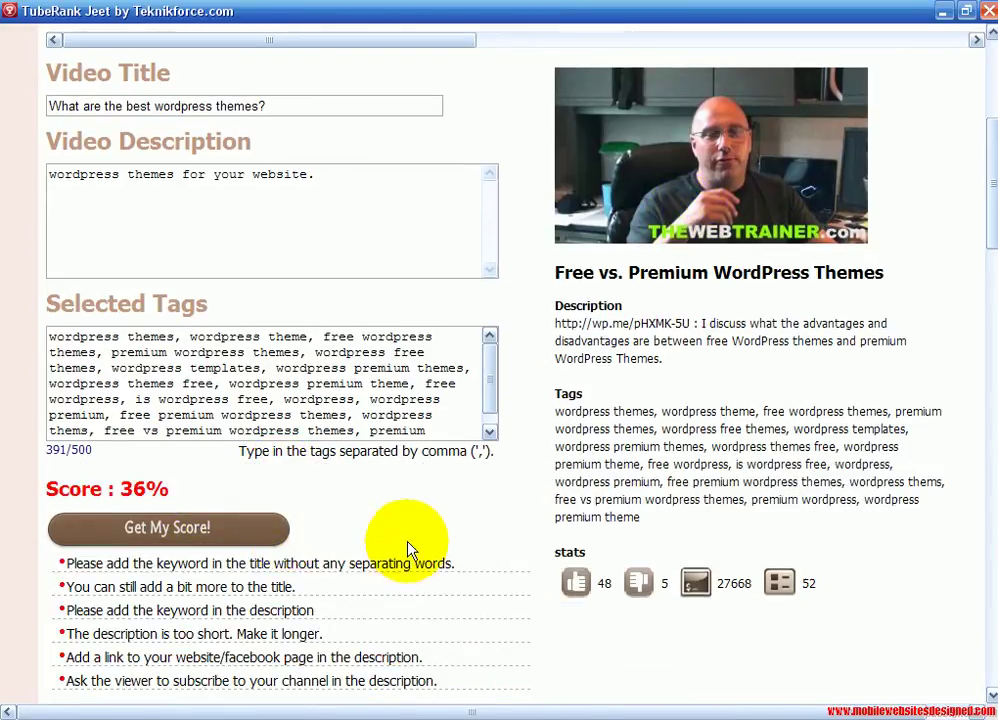
scroll(375, 400, "down", 1)
scroll(250, 350, "down", 2)
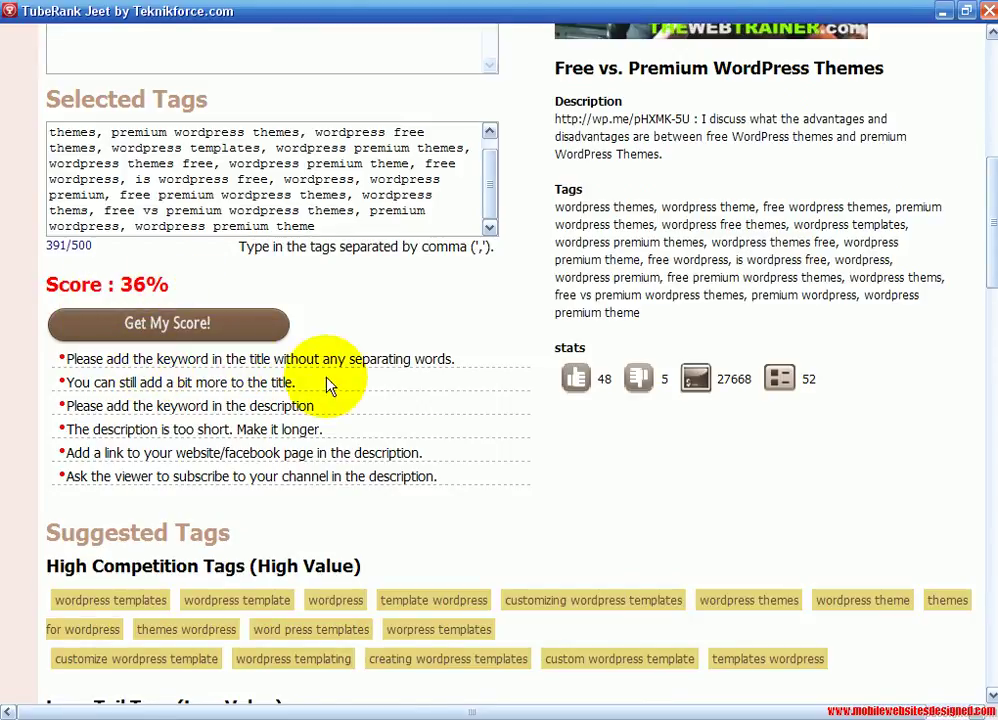
Step: Append 'Wordpress themes you can use' to the title and rescore to 38%
scroll(401, 405, "up", 4)
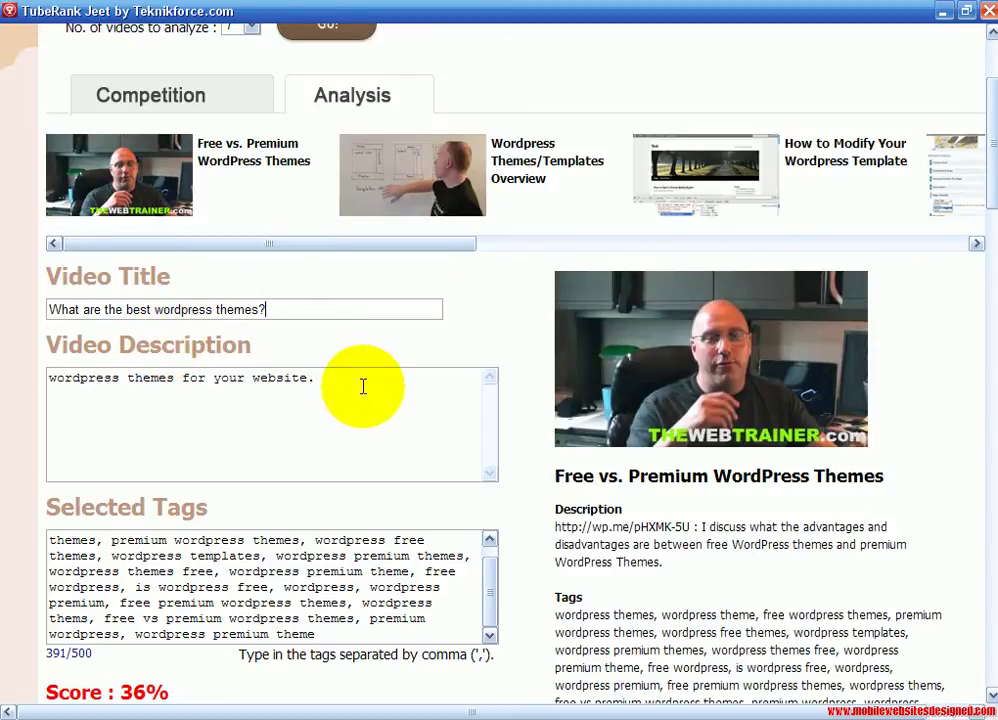
key("alt+space")
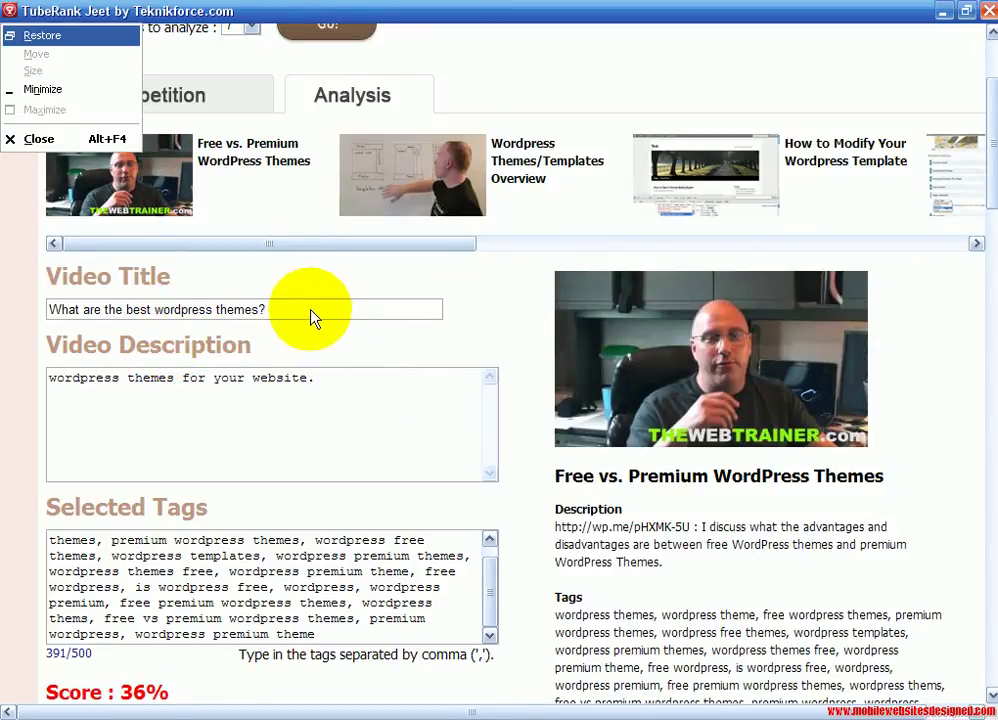
left_click(312, 311)
type("Wordpres")
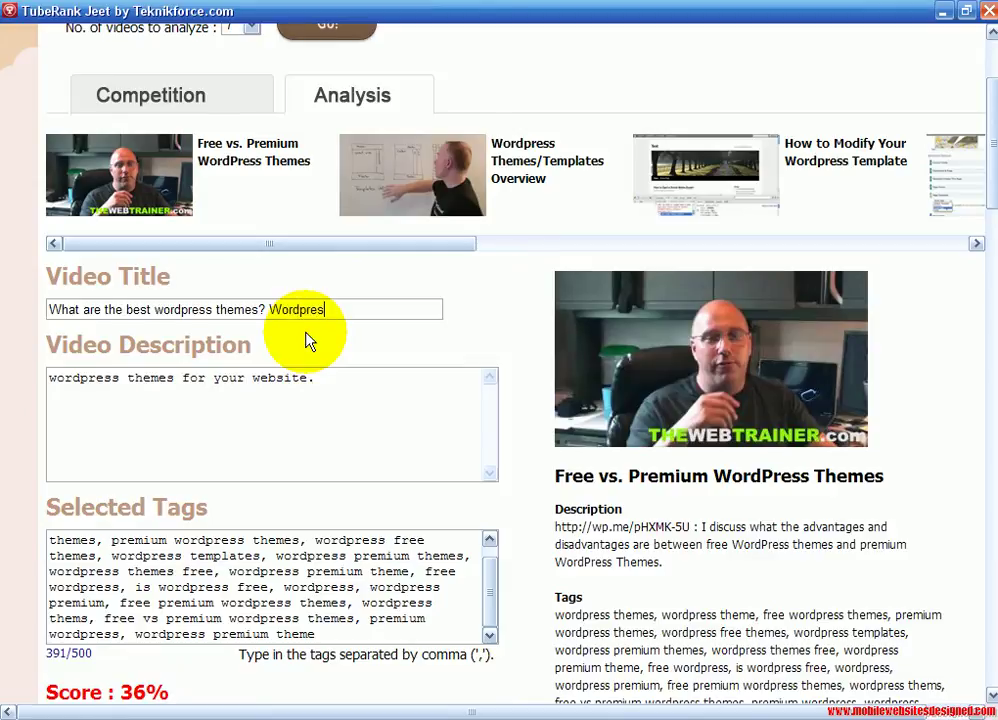
type("s themes ")
type("you can use")
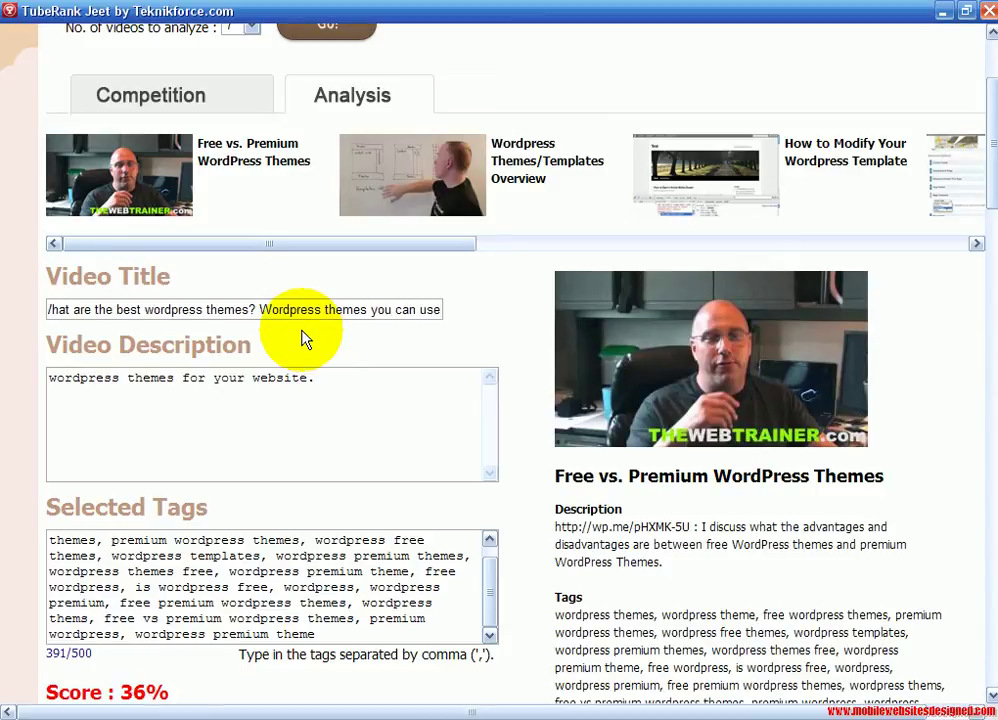
scroll(305, 343, "down", 3)
left_click(220, 428)
scroll(381, 408, "up", 2)
scroll(381, 408, "up", 1)
left_click(323, 281)
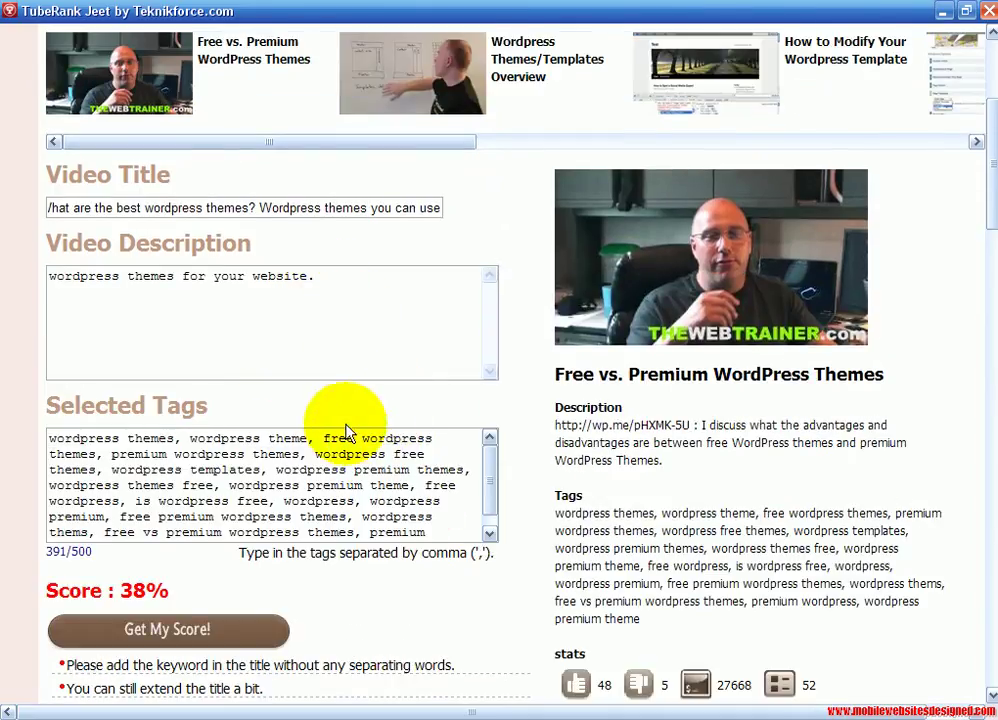
Step: Paste the full Selected Tags list after the description sentence
left_click(268, 501)
key("ctrl+a")
key("ctrl+c")
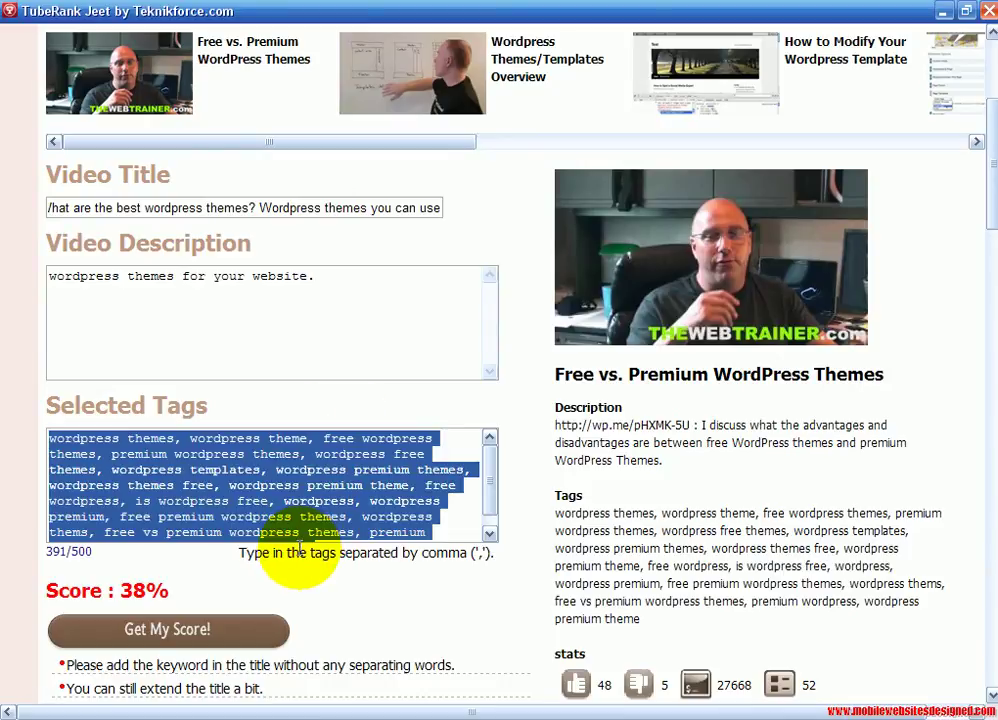
left_click(336, 287)
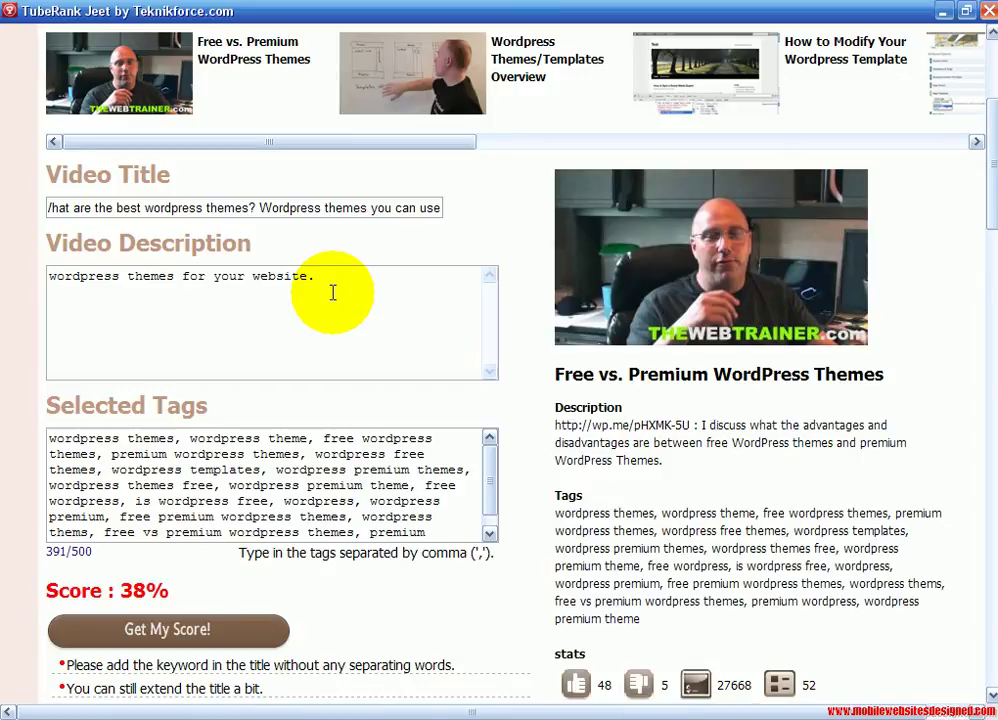
key("ctrl+v")
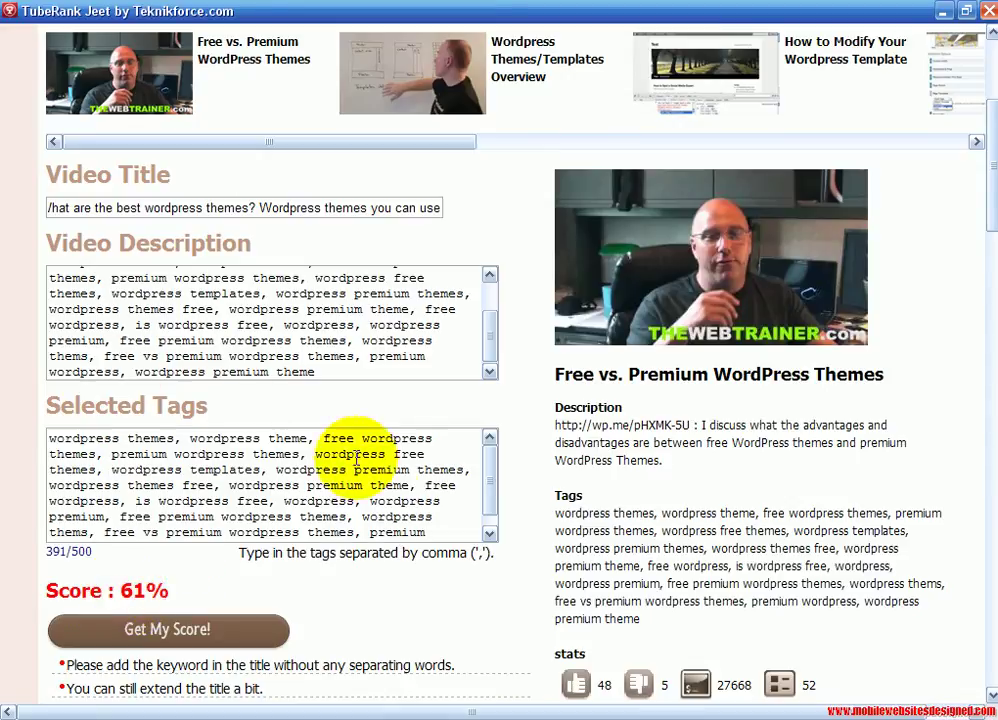
Step: Add free and premium wordpress themes plus another long-tail tag, reaching 489/500 characters
scroll(390, 476, "up", 3)
scroll(334, 457, "down", 3)
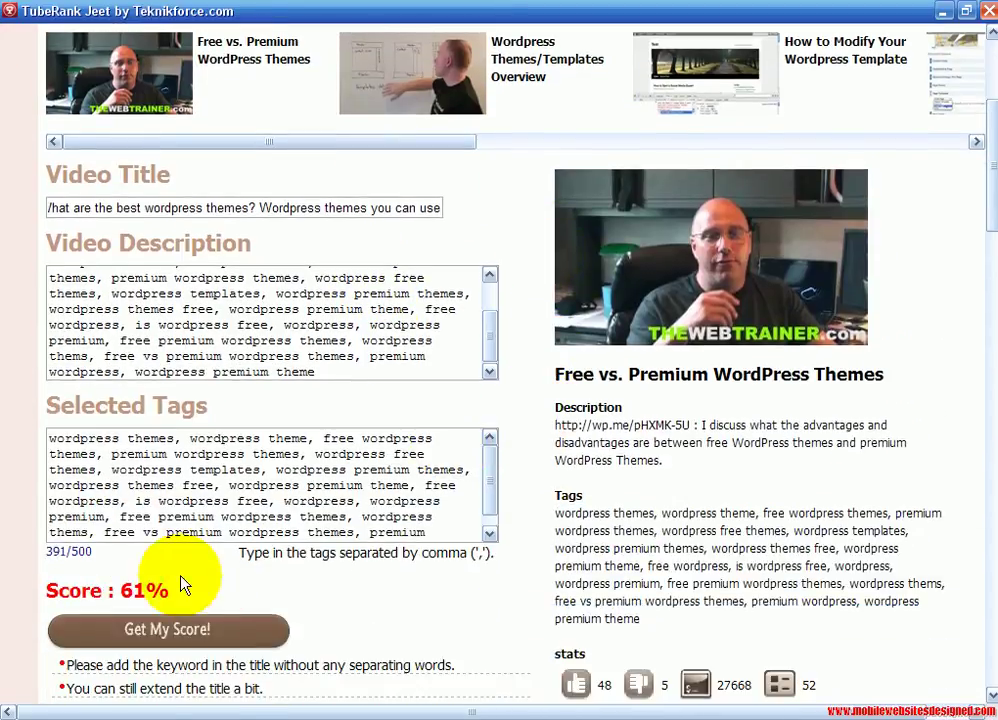
scroll(480, 585, "down", 3)
scroll(451, 545, "down", 3)
scroll(448, 570, "down", 3)
left_click(100, 392)
left_click(165, 392)
left_click(75, 395)
scroll(200, 340, "up", 5)
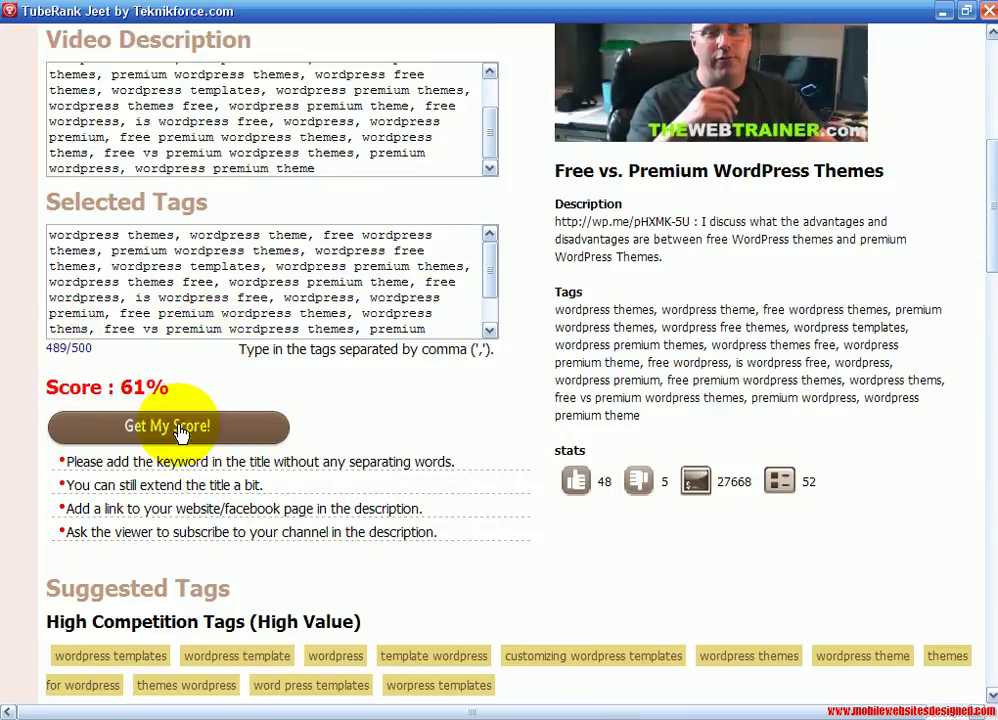
scroll(300, 425, "up", 2)
scroll(300, 450, "up", 2)
scroll(237, 460, "down", 1)
scroll(237, 460, "down", 2)
scroll(223, 479, "down", 1)
scroll(234, 494, "up", 1)
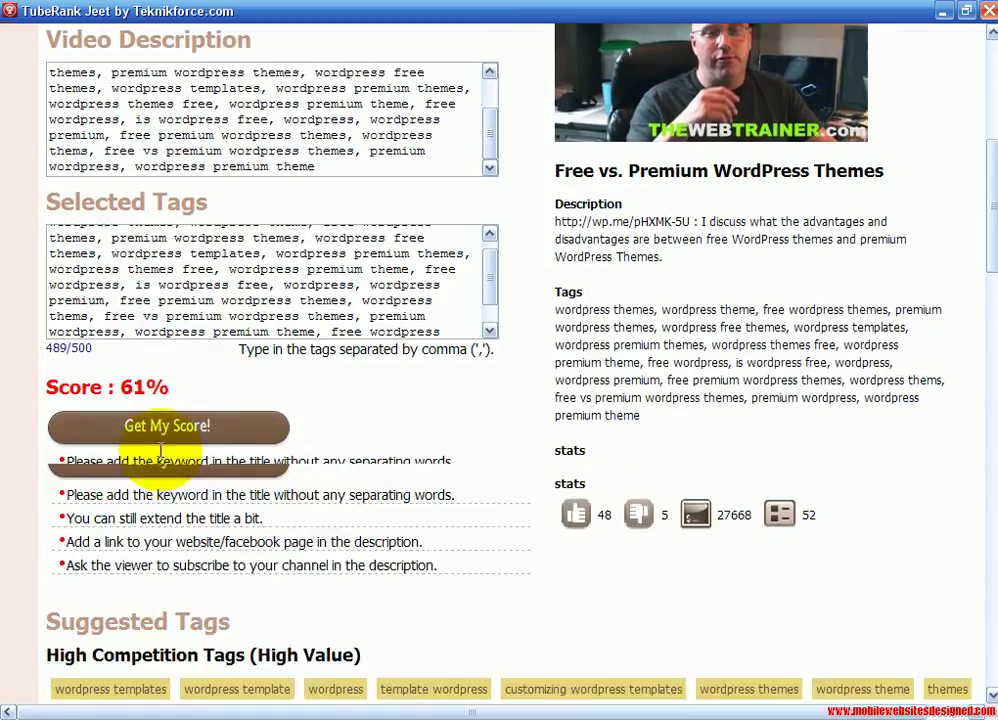
scroll(130, 360, "down", 1)
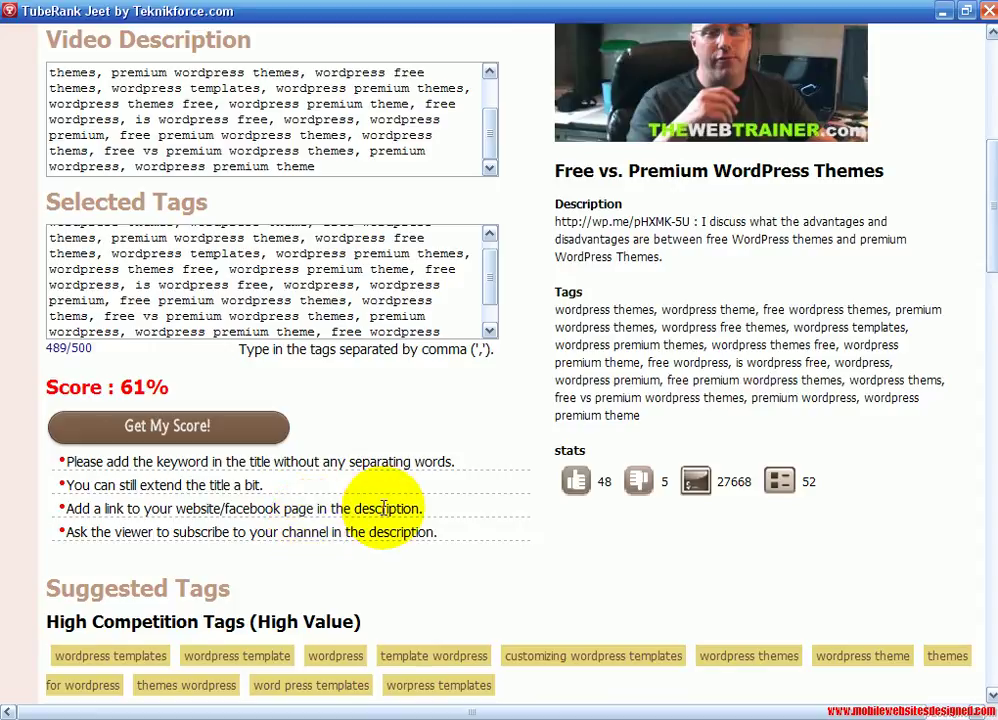
scroll(375, 500, "up", 5)
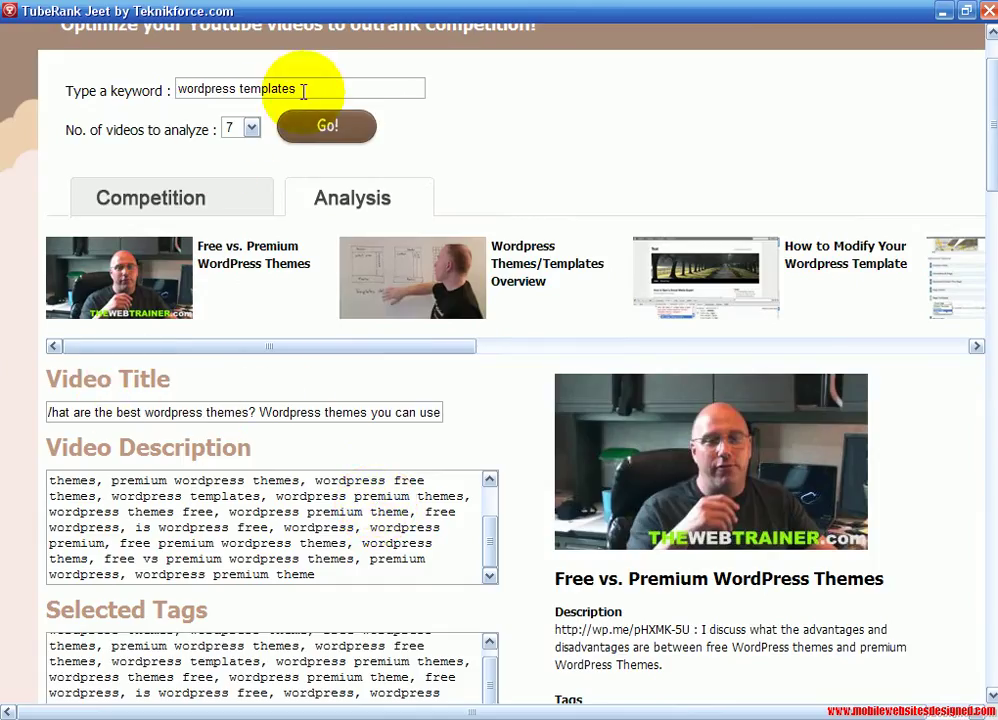
left_click_drag(298, 89, 178, 89)
scroll(360, 572, "down", 1)
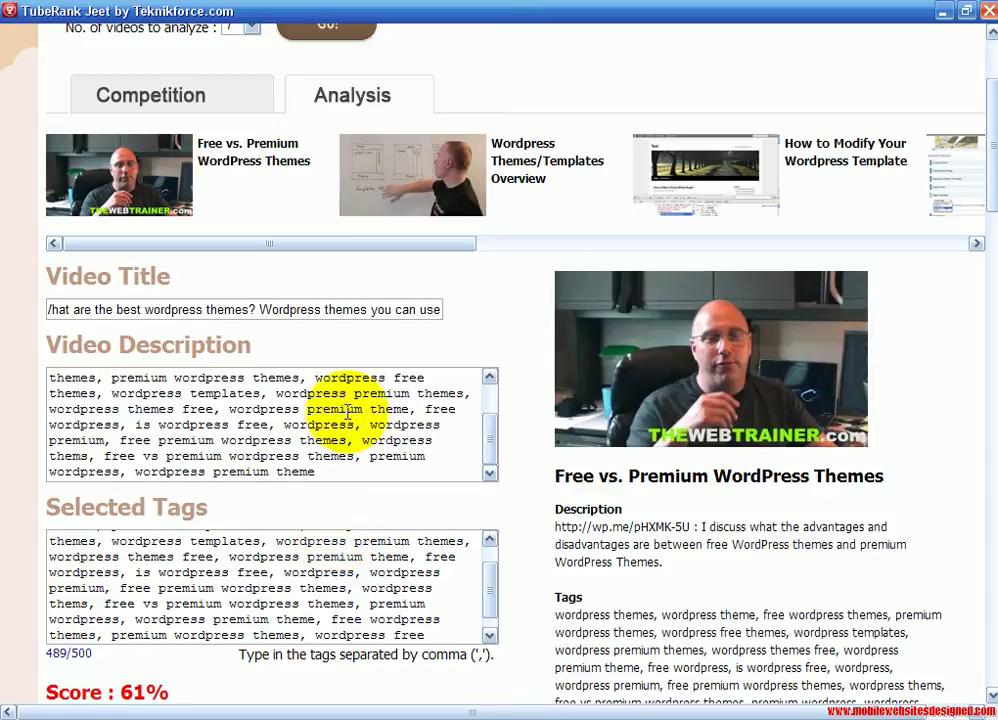
Step: View details of the Templates Overview and How to Modify Your Wordpress Template videos
left_click(416, 188)
scroll(606, 478, "down", 3)
scroll(600, 360, "up", 3)
scroll(680, 320, "up", 2)
left_click(702, 305)
scroll(650, 460, "down", 2)
scroll(620, 520, "down", 3)
scroll(613, 401, "up", 4)
scroll(421, 443, "up", 2)
left_click_drag(421, 447, 893, 443)
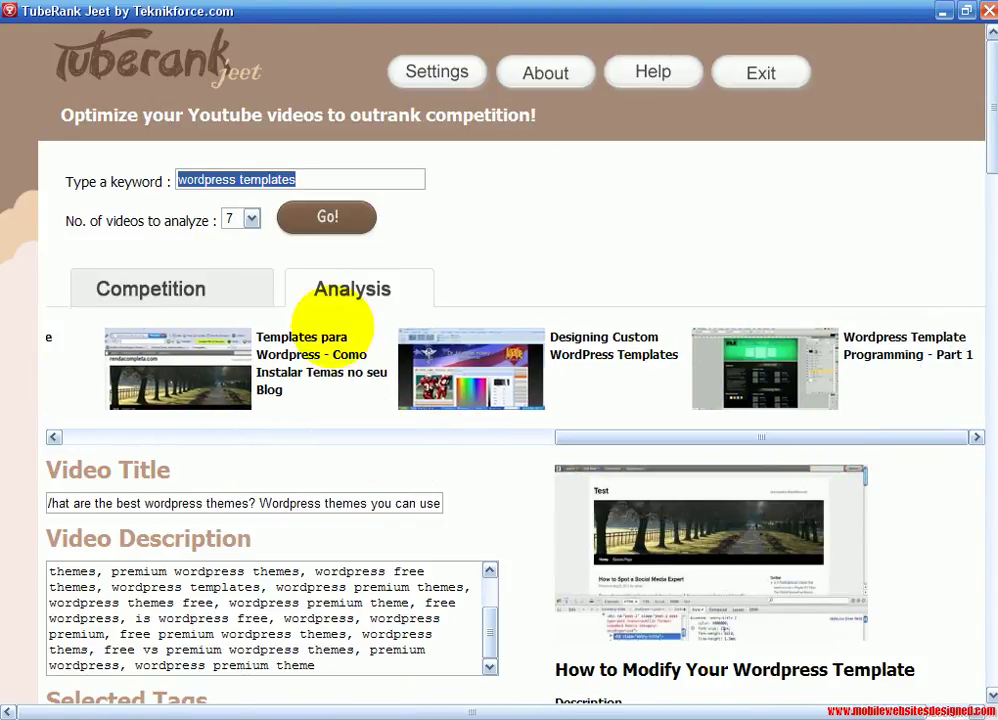
Step: Set the number of videos to analyze to 20
left_click(251, 218)
left_click(233, 316)
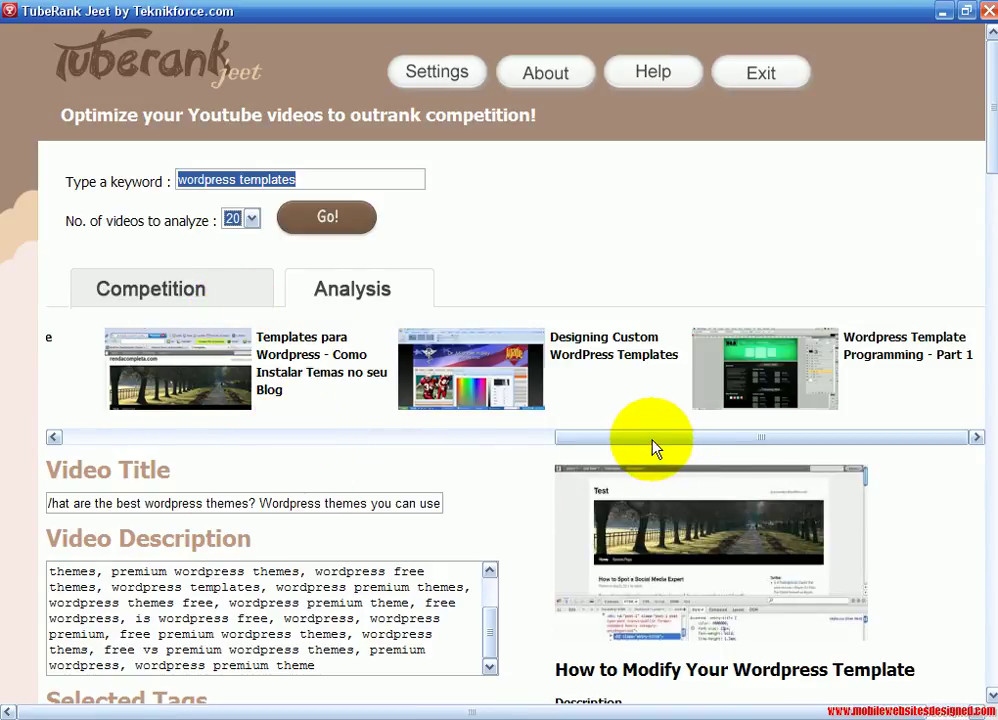
left_click_drag(655, 438, 142, 437)
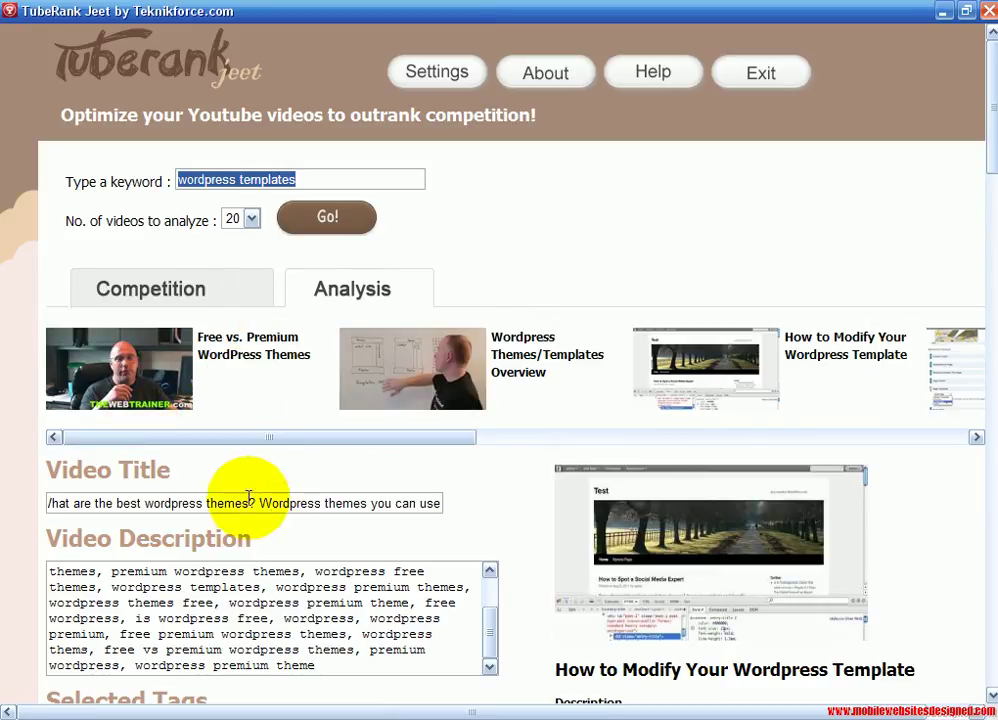
scroll(495, 600, "up", 5)
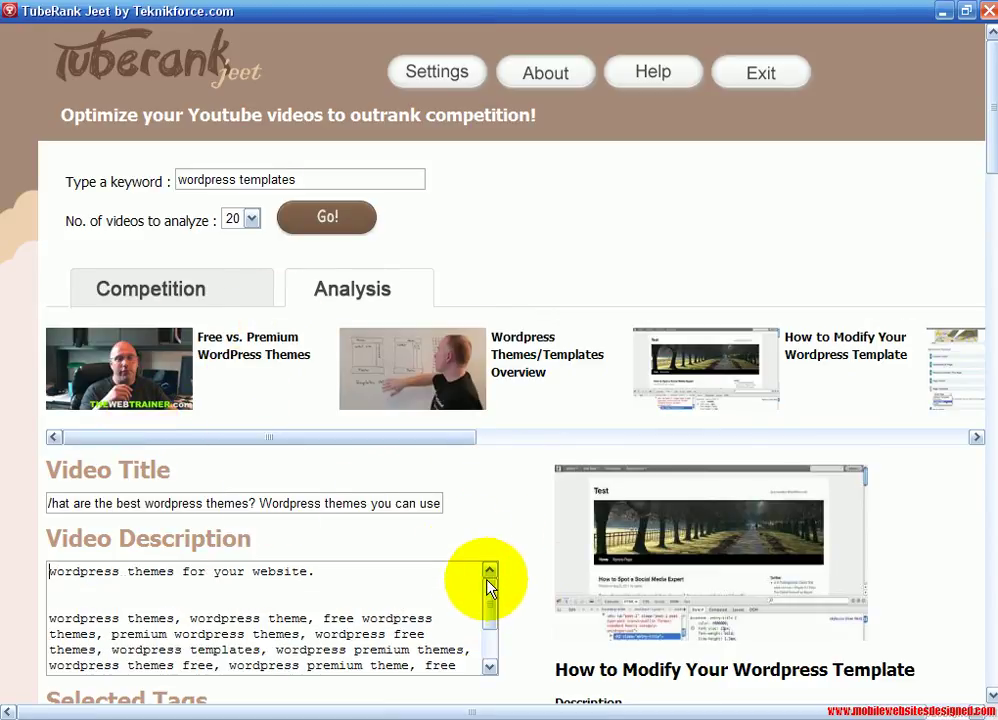
scroll(460, 540, "down", 1)
scroll(440, 510, "down", 1)
scroll(440, 510, "down", 5)
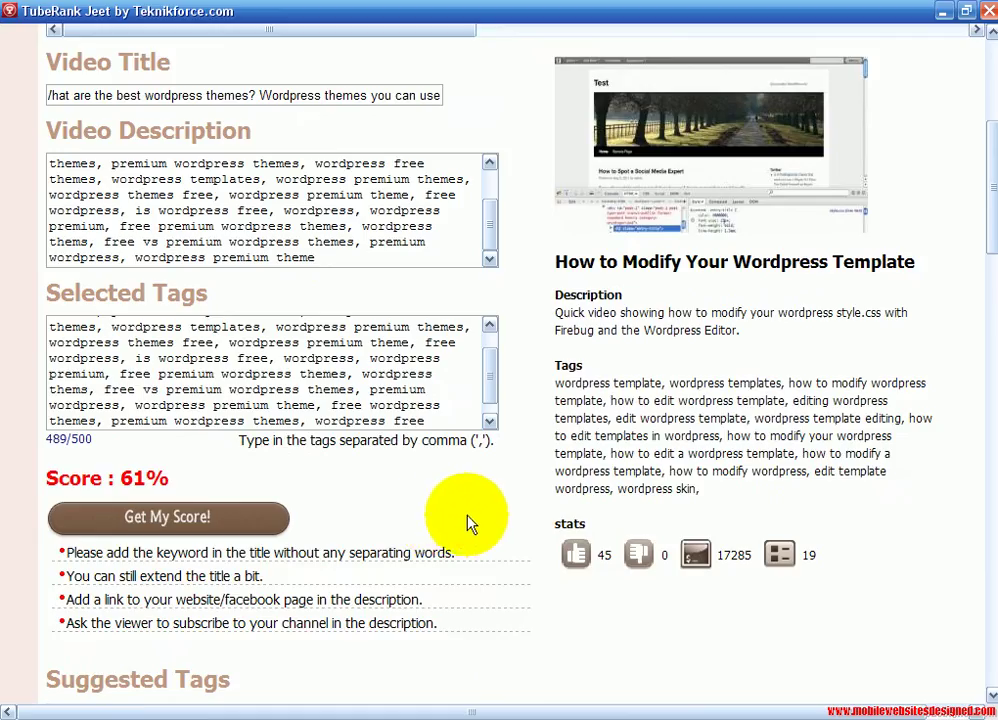
scroll(463, 586, "down", 2)
scroll(468, 517, "down", 2)
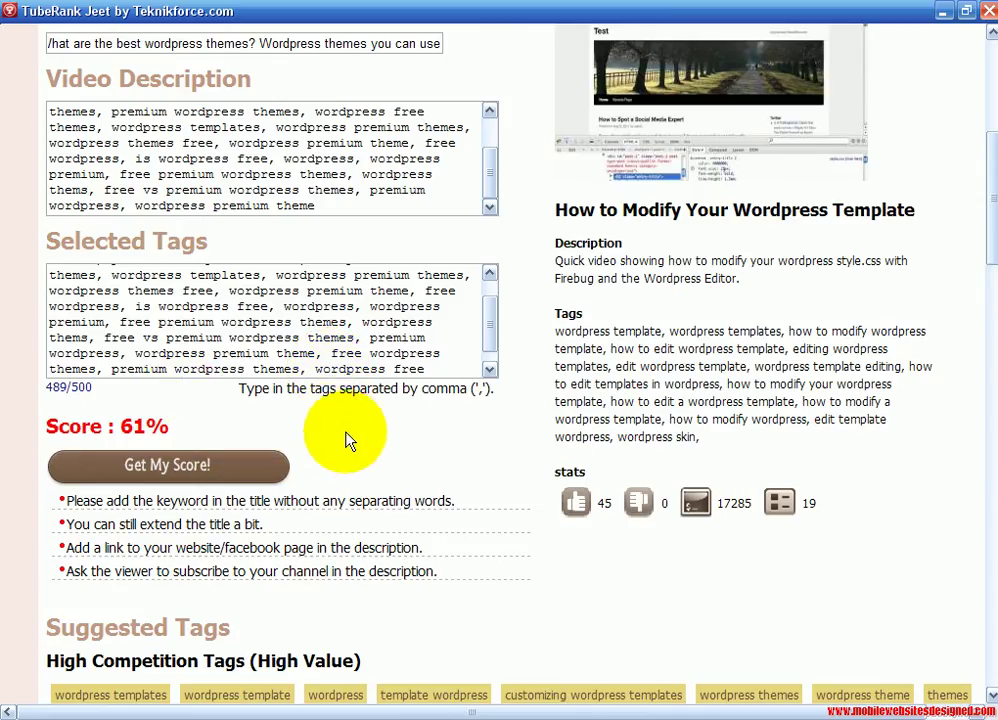
scroll(340, 430, "up", 2)
scroll(345, 405, "up", 1)
scroll(330, 370, "up", 3)
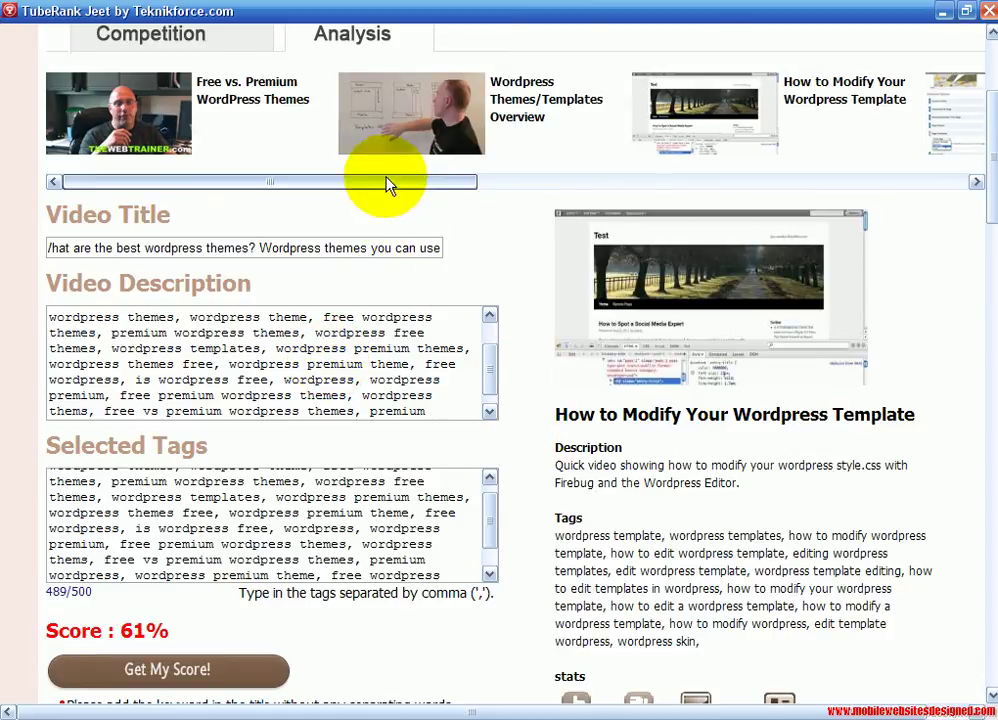
left_click_drag(408, 182, 790, 182)
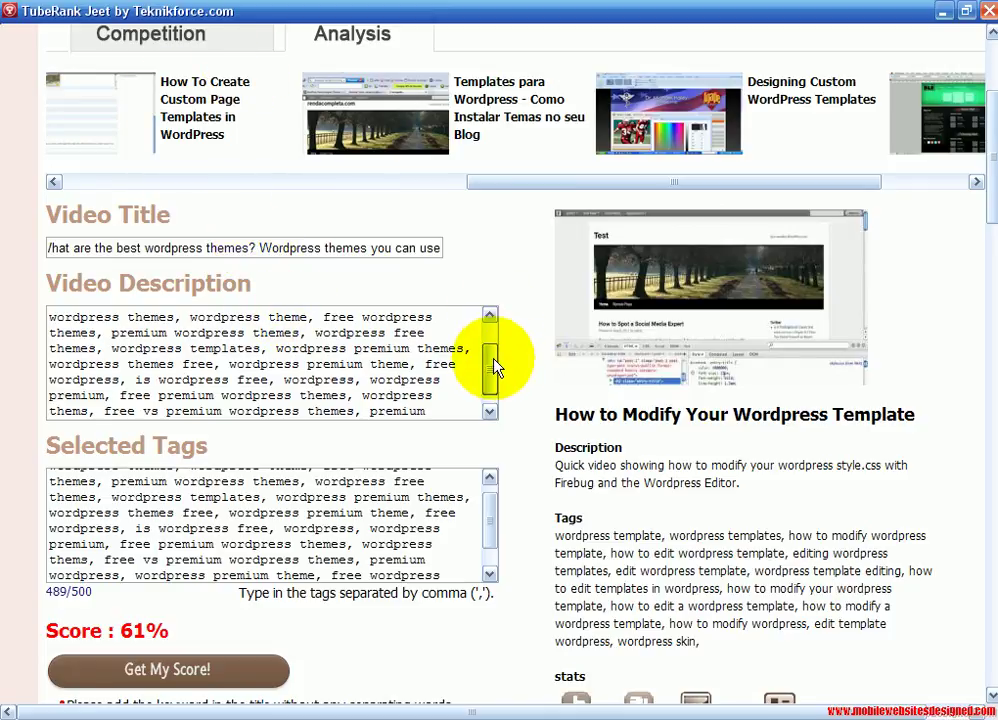
left_click_drag(495, 366, 494, 339)
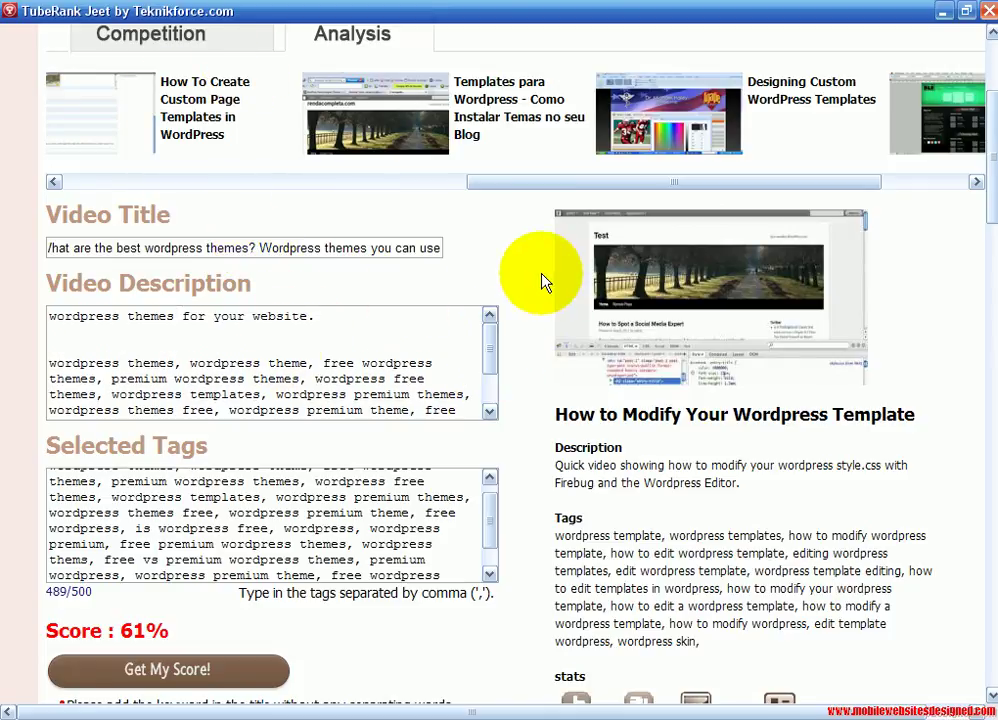
scroll(541, 283, "down", 2)
scroll(546, 276, "down", 3)
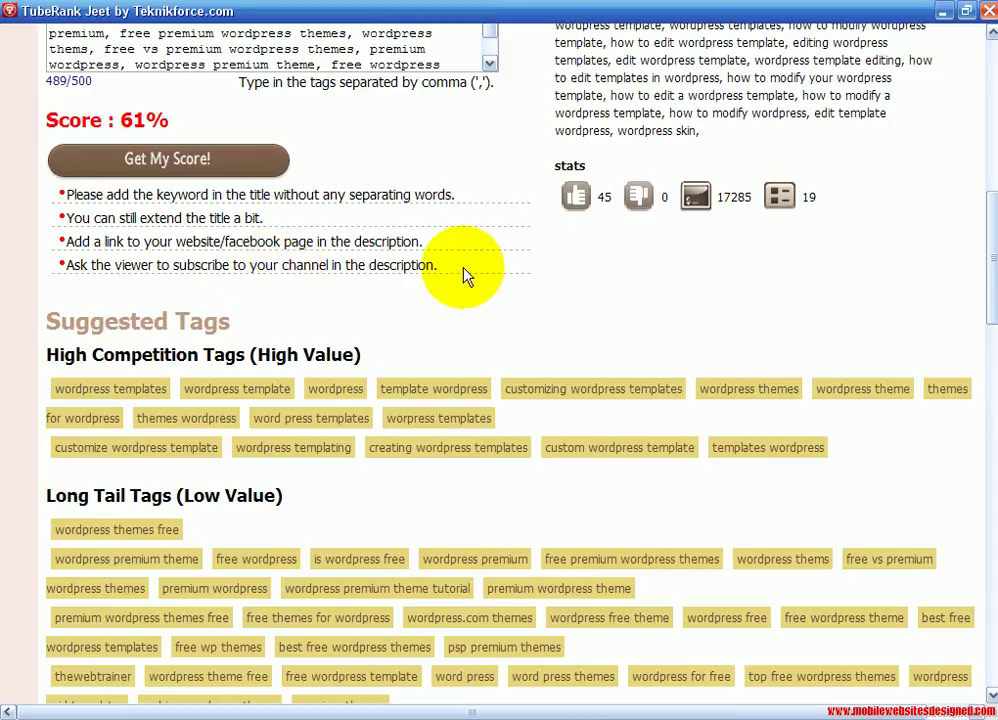
scroll(433, 260, "down", 2)
scroll(433, 258, "down", 4)
scroll(430, 232, "down", 6)
scroll(430, 250, "down", 6)
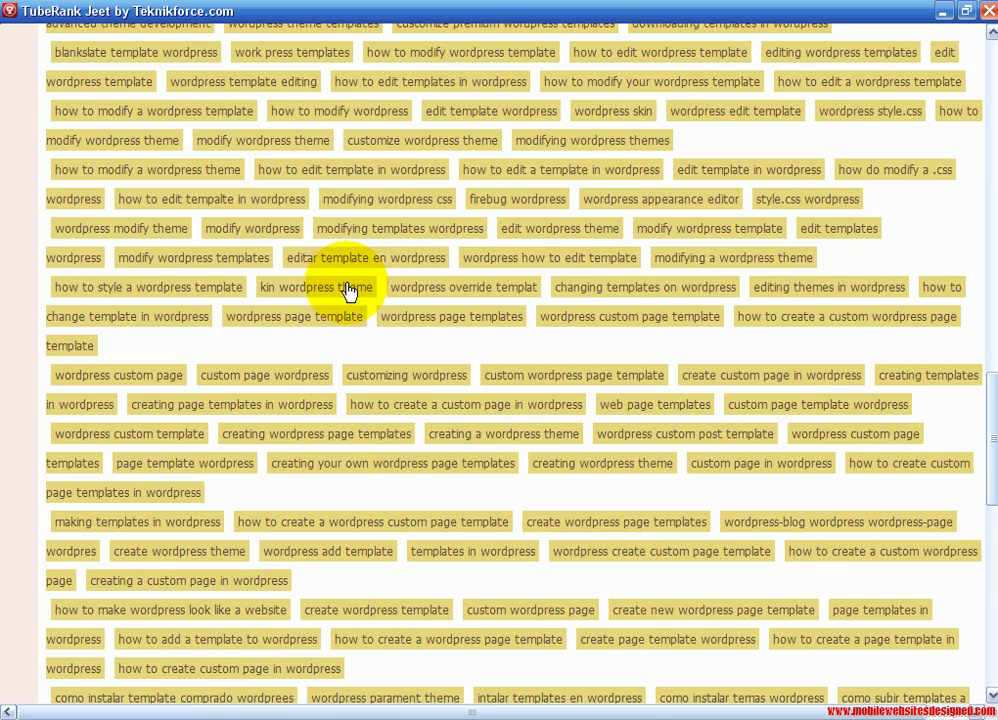
scroll(300, 289, "up", 8)
scroll(296, 286, "up", 2)
scroll(300, 280, "up", 10)
scroll(296, 285, "up", 9)
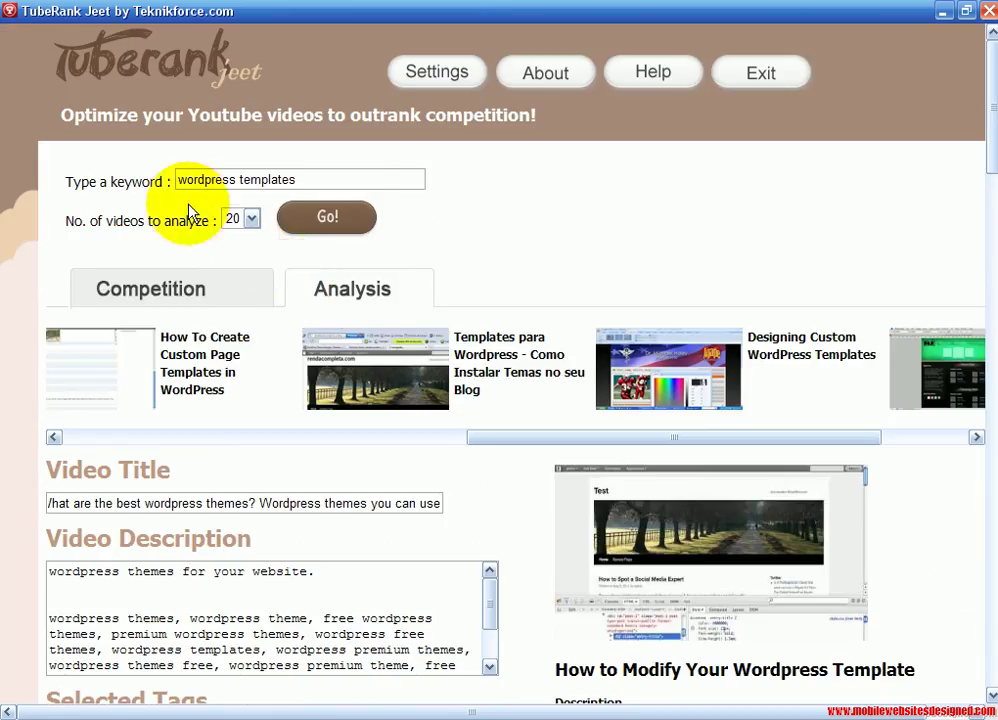